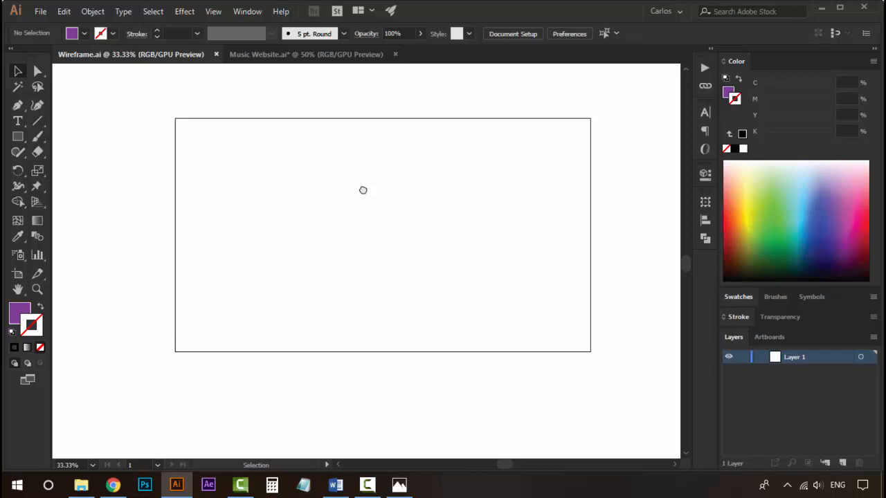
key(ctrl+space)
ctrl+click(364, 189)
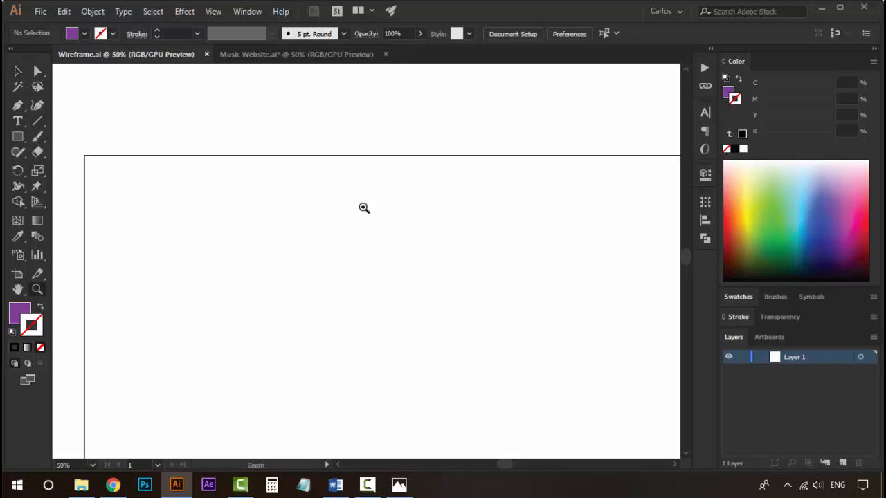
ctrl+alt+click(355, 254)
ctrl+alt+click(356, 254)
drag(384, 291, 328, 215)
ctrl+click(389, 231)
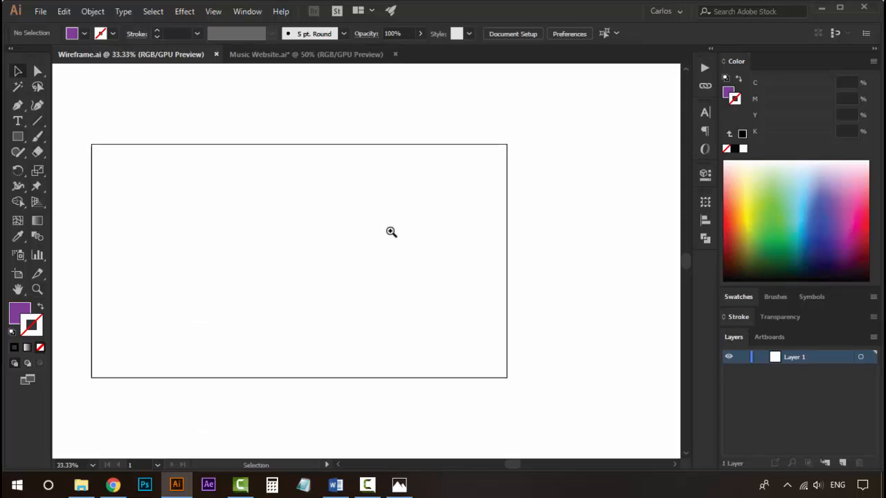
key(space)
drag(280, 245, 321, 251)
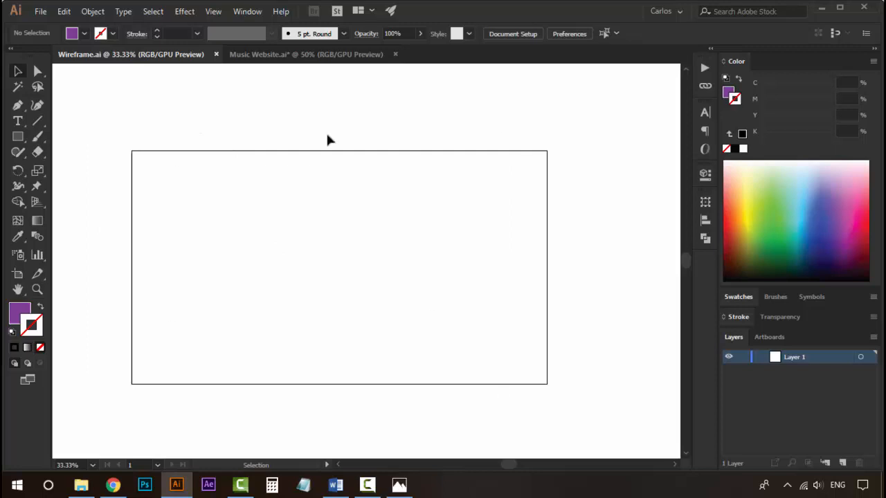
key(space)
drag(338, 277, 353, 272)
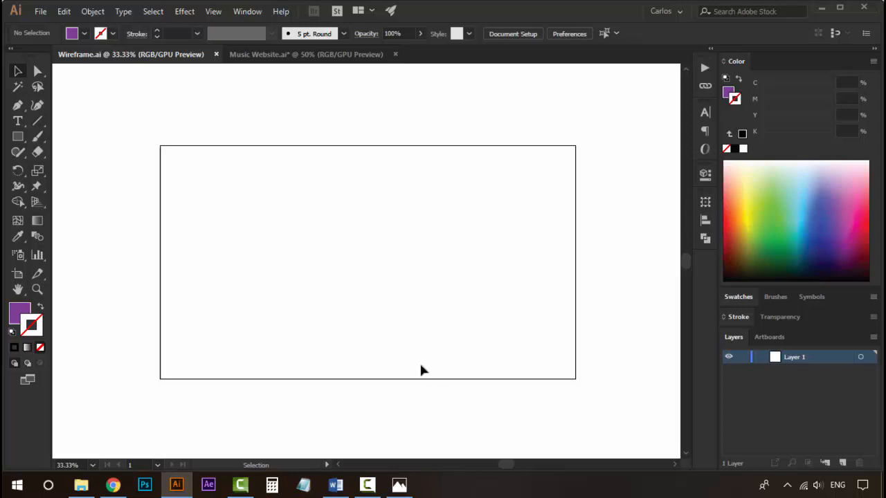
key(z)
click(346, 244)
alt+click(349, 260)
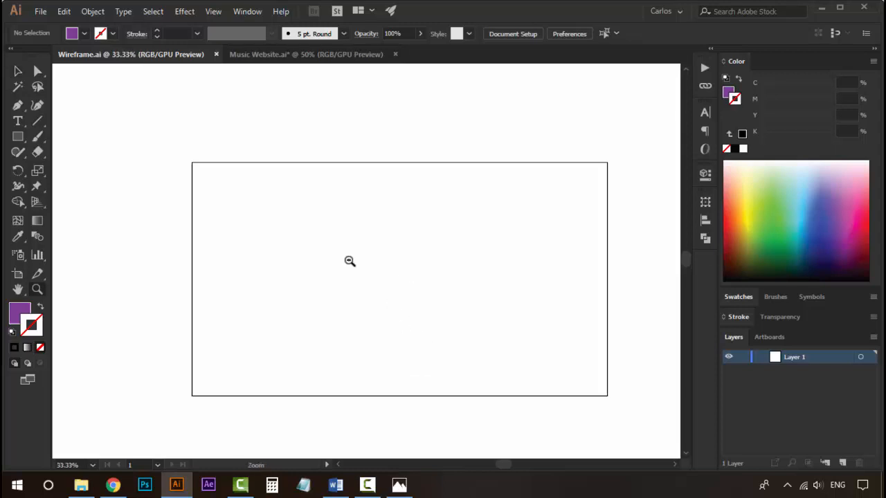
drag(363, 298, 281, 262)
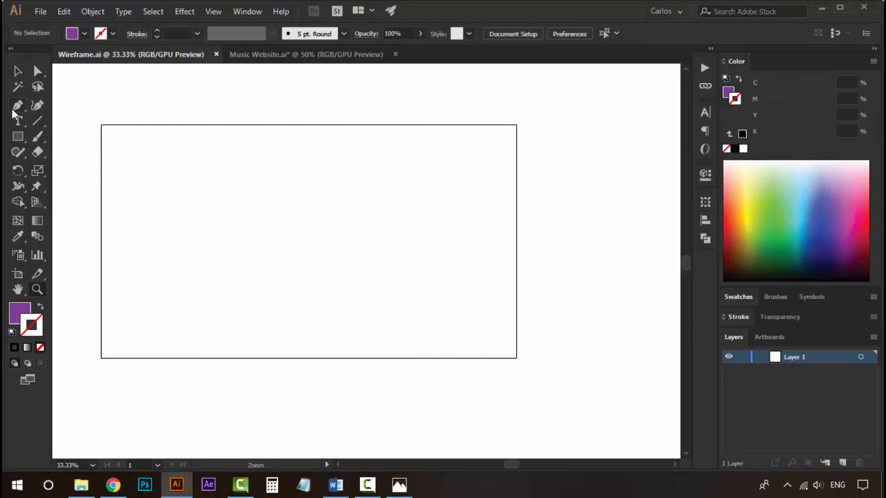
click(17, 136)
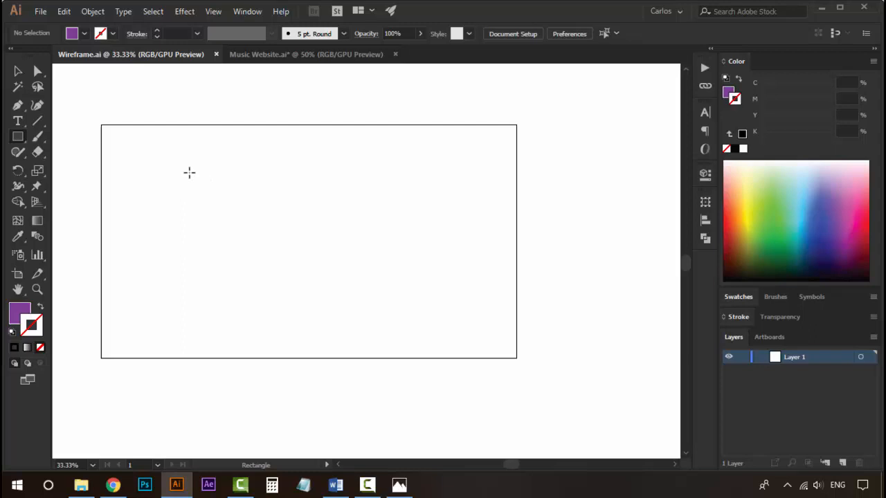
drag(187, 172, 250, 173)
ctrl+click(253, 181)
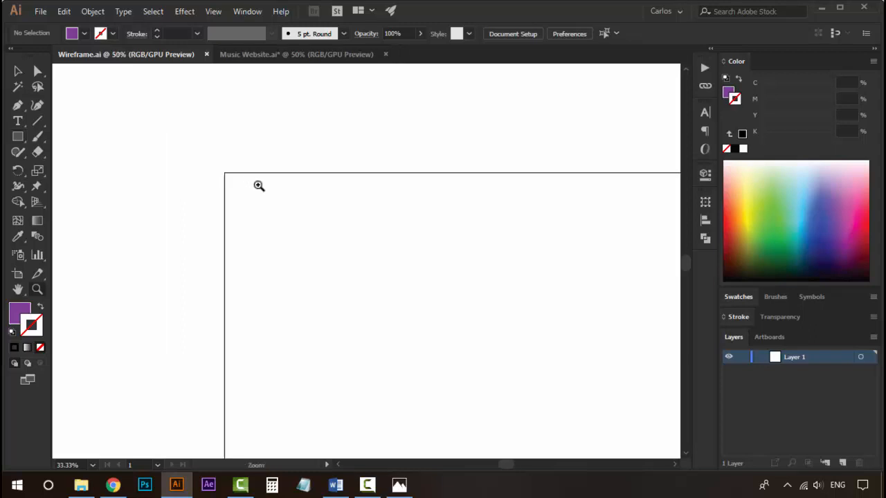
drag(209, 153, 123, 132)
ctrl+alt+click(450, 246)
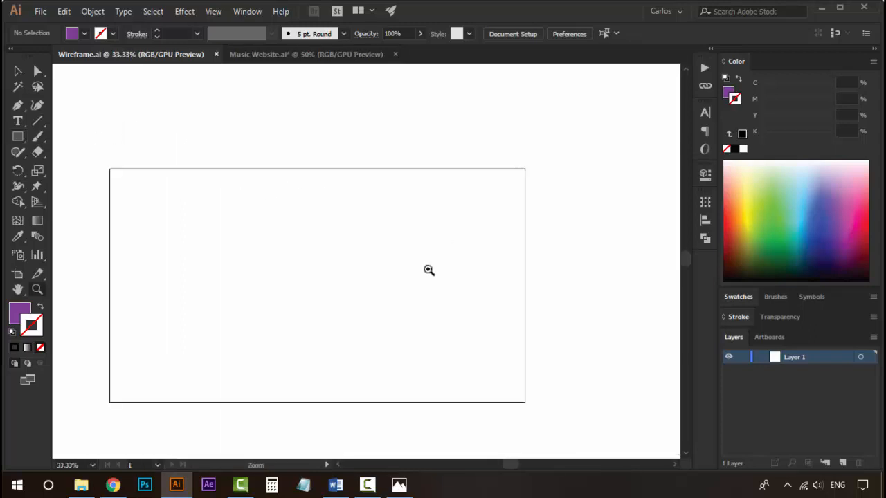
drag(262, 208, 268, 157)
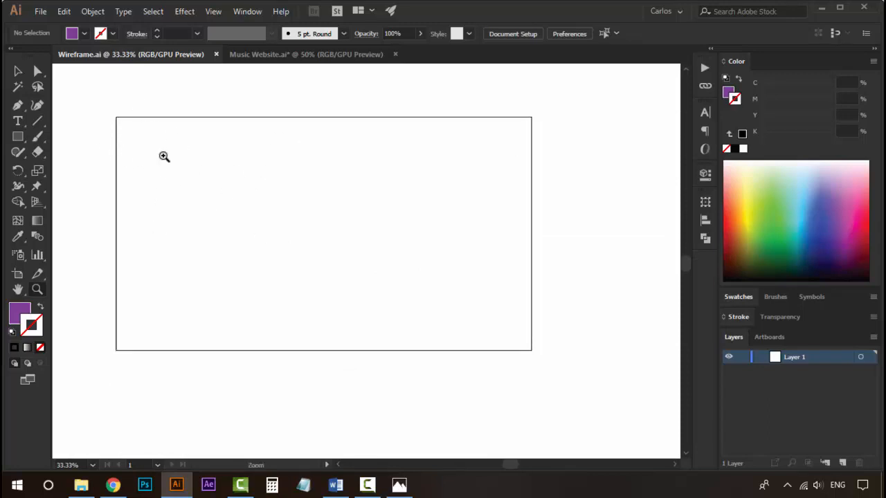
click(183, 144)
Draw a rectangle near the artboard's upper-left corner as the logo placeholder.
click(18, 137)
drag(336, 247, 216, 165)
drag(160, 152, 253, 197)
key(v)
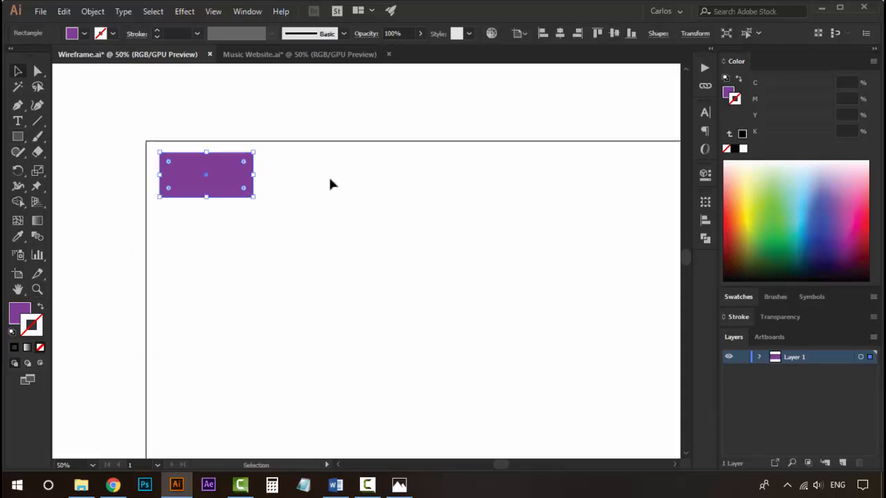
click(328, 182)
click(171, 183)
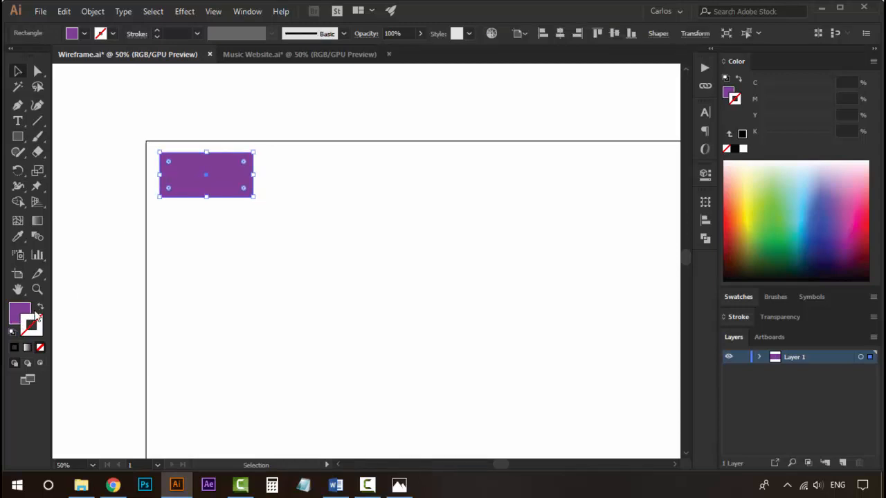
Swap the rectangle's fill and stroke so it becomes an outline with a black stroke.
click(40, 307)
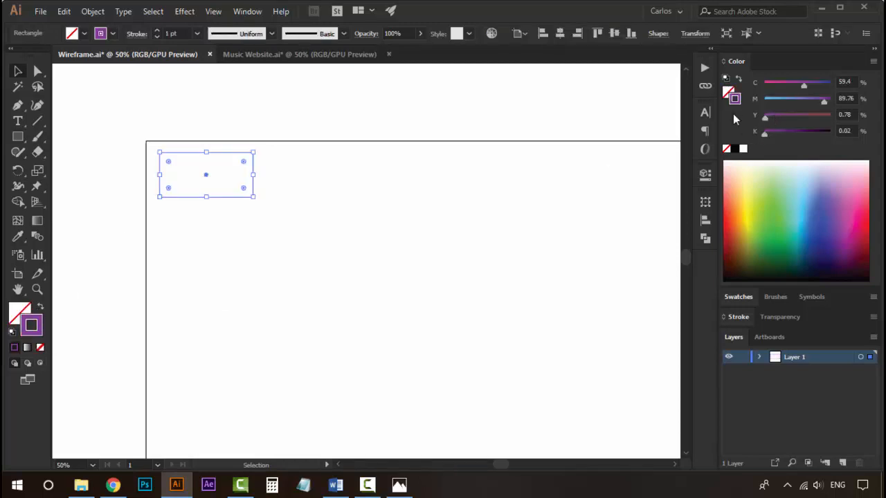
click(734, 149)
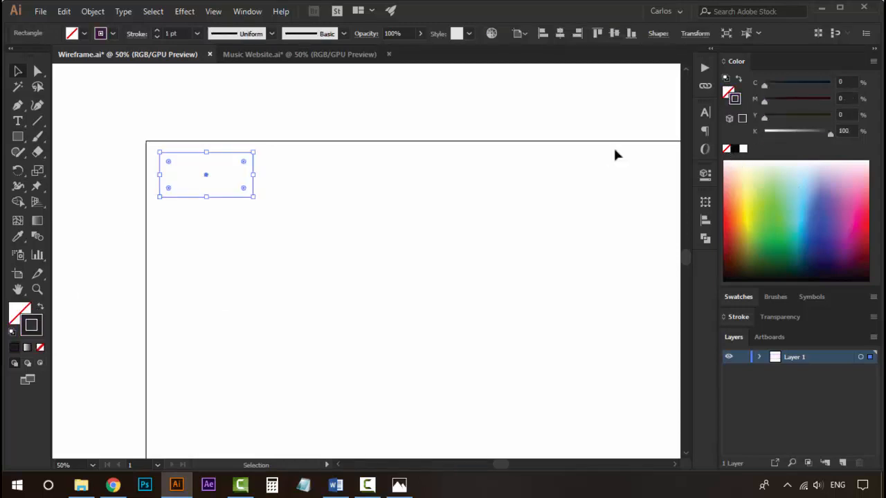
click(271, 193)
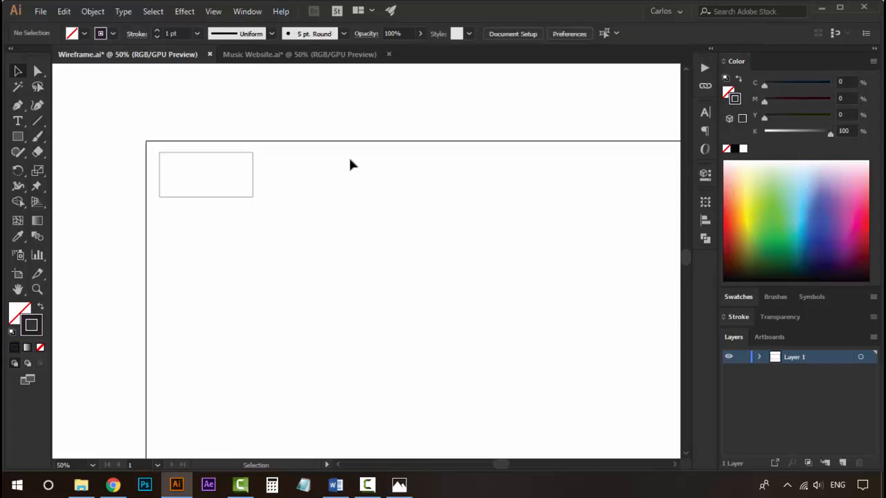
Add the text LOGO inside the placeholder rectangle.
key(z)
click(250, 202)
click(310, 203)
key(t)
click(303, 309)
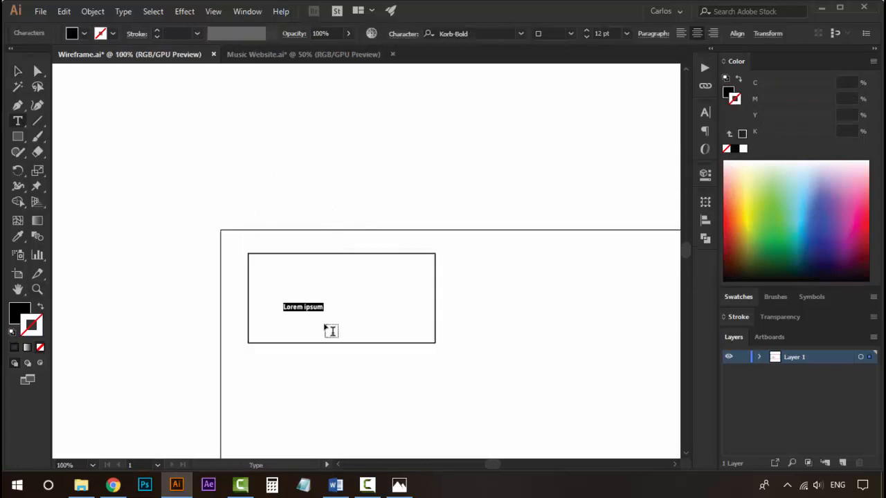
text(LOGO)
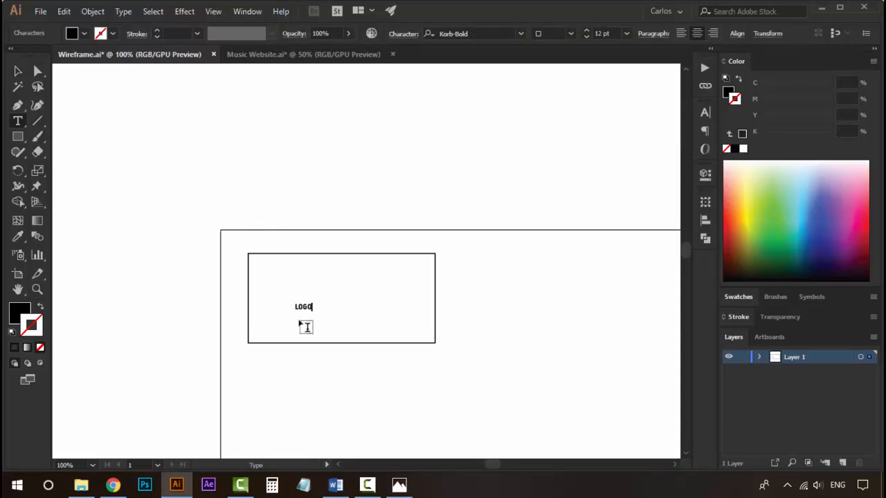
Scale the LOGO text up to about 47 pt and centre it inside the rectangle.
click(17, 78)
drag(313, 302, 387, 261)
drag(360, 287, 356, 306)
drag(385, 279, 371, 286)
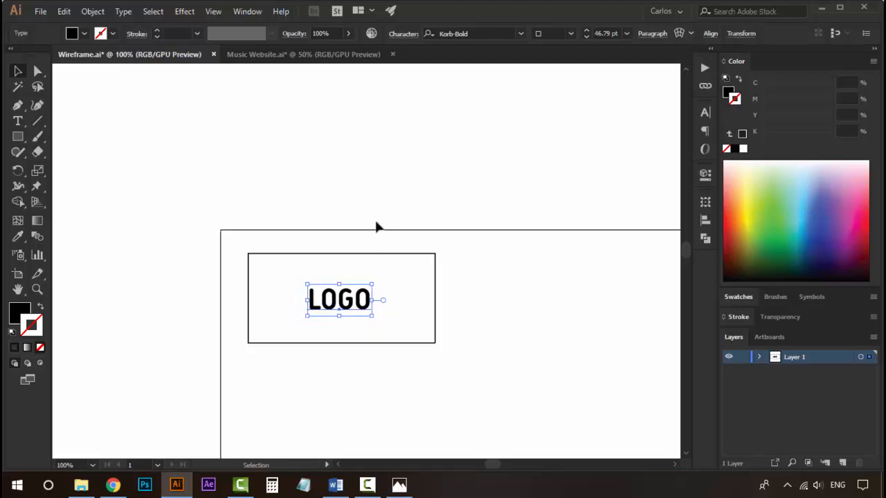
click(376, 223)
key(z)
alt+click(378, 242)
alt+click(378, 242)
alt+click(378, 242)
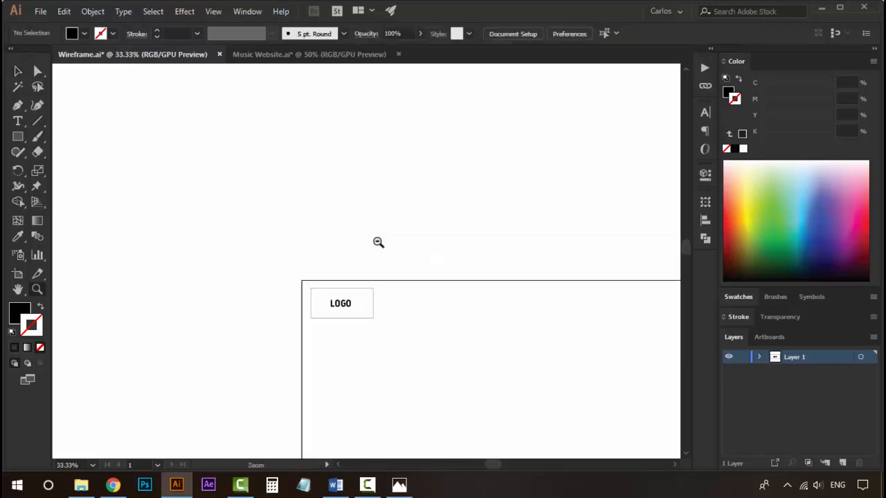
alt+click(377, 243)
drag(446, 360, 365, 228)
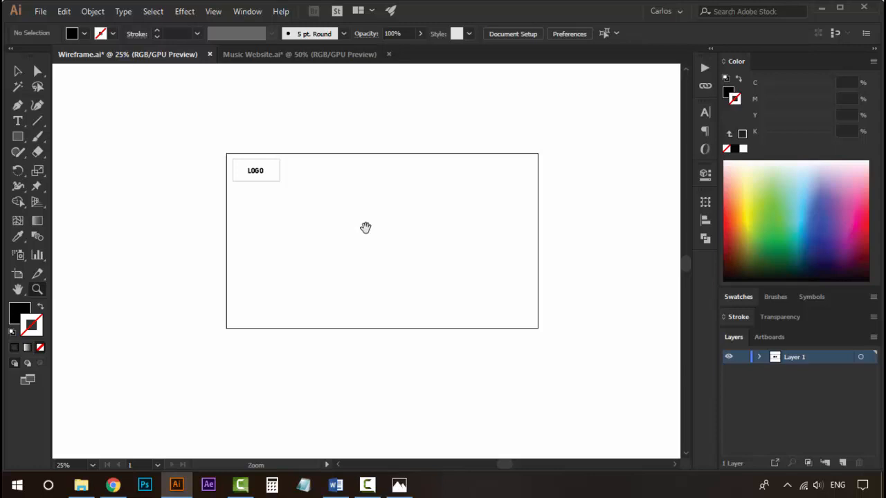
click(366, 229)
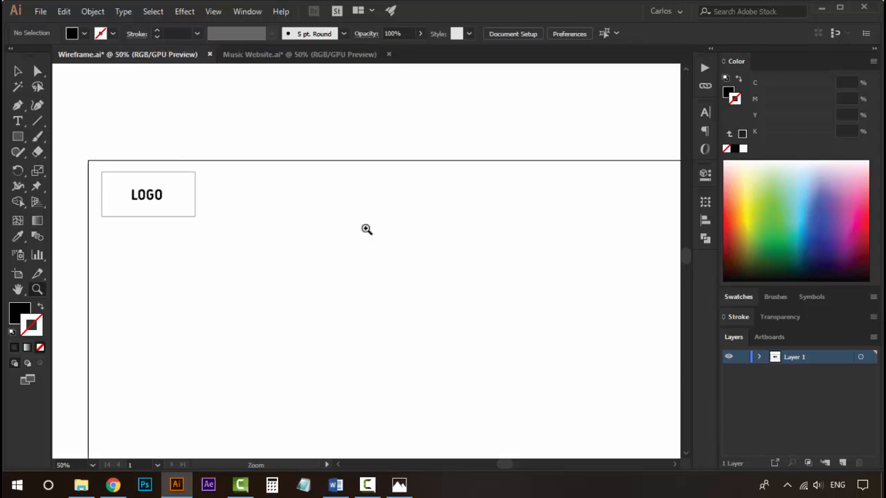
ctrl+alt+click(362, 251)
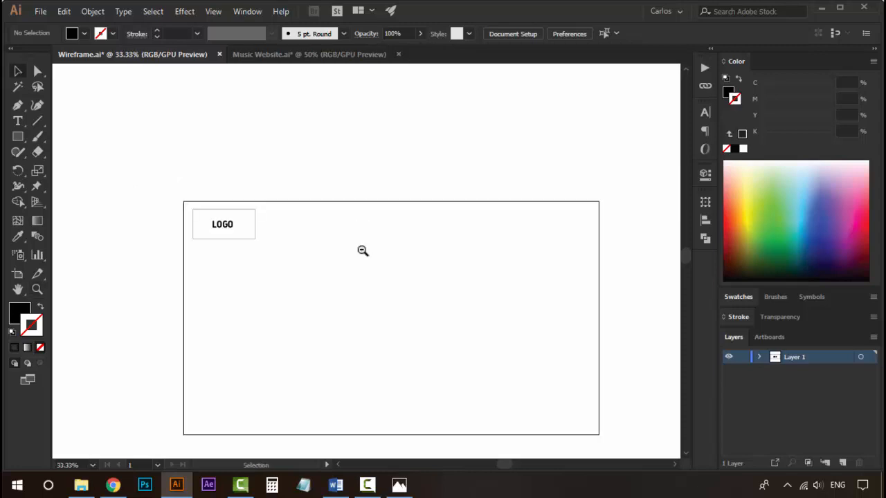
drag(362, 249, 358, 193)
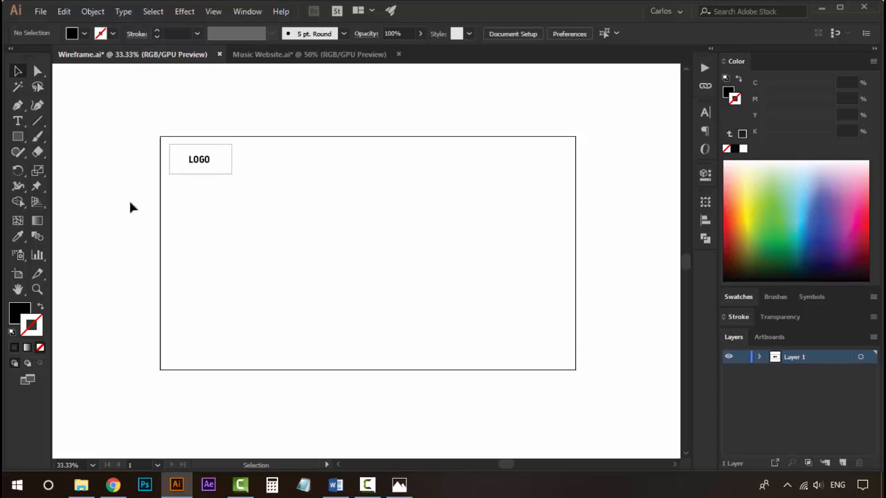
key(z)
click(289, 221)
drag(261, 215, 339, 225)
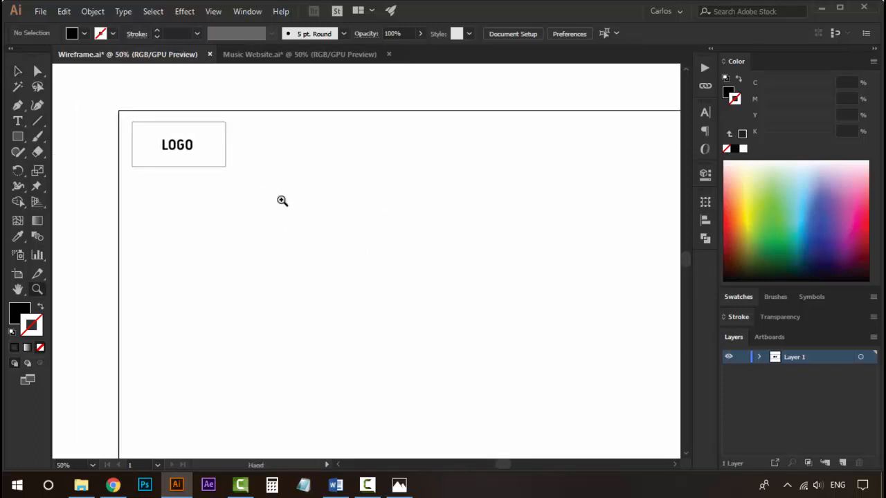
key(v)
drag(248, 169, 327, 189)
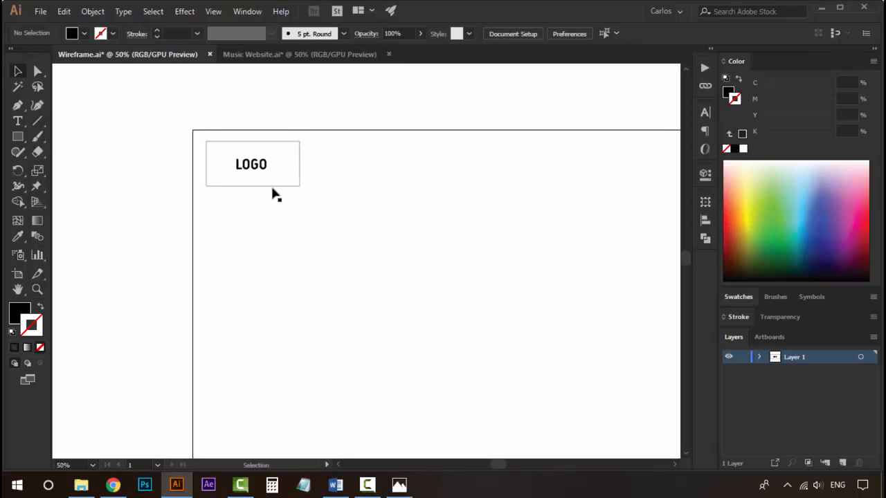
drag(438, 238, 310, 233)
key(z)
alt+click(393, 230)
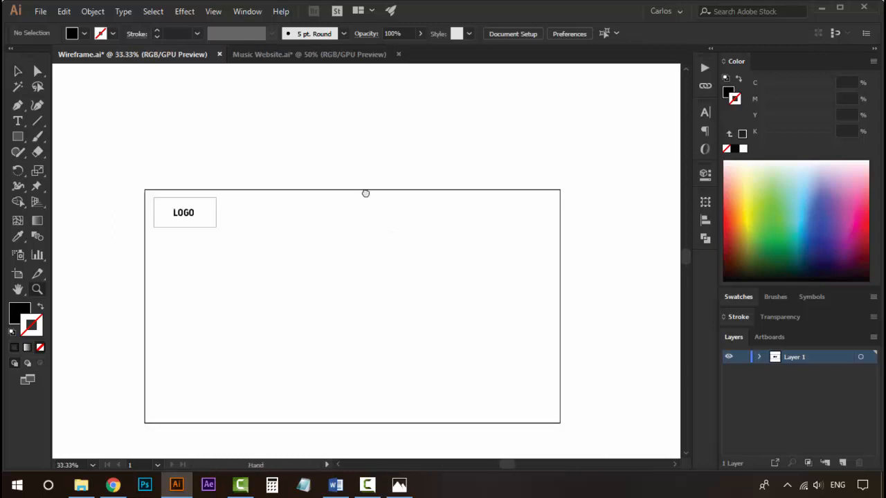
drag(366, 193, 356, 164)
click(353, 226)
drag(353, 229, 348, 191)
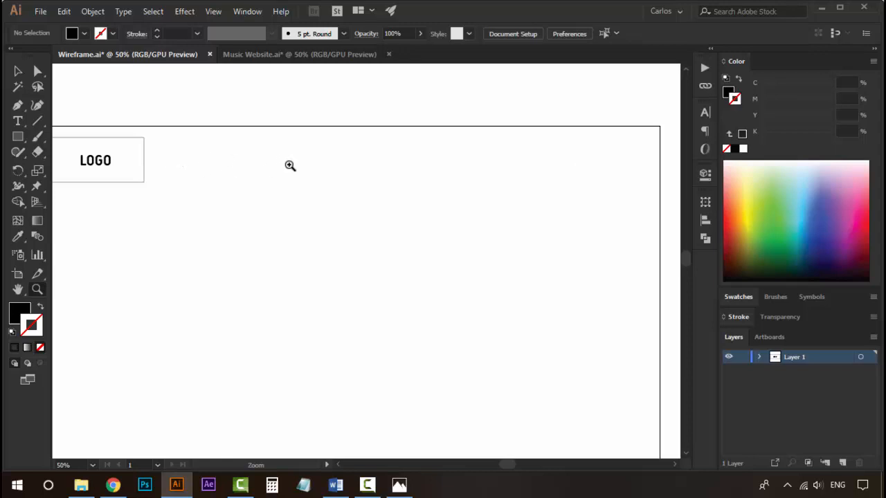
Draw a thin horizontal bar to the right of the logo box as a navigation item.
click(15, 138)
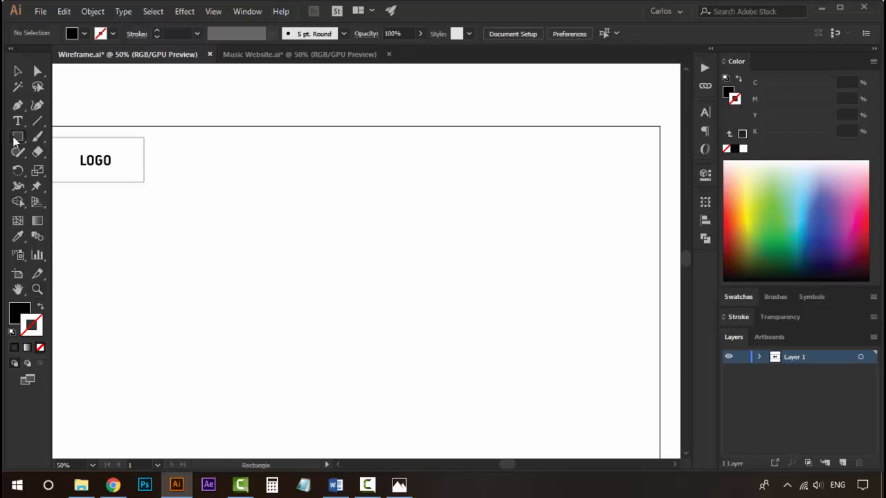
mouse_move(158, 154)
mouse_down()
mouse_move(216, 161)
mouse_move(209, 157)
mouse_up()
key(v)
click(251, 113)
click(226, 102)
click(209, 160)
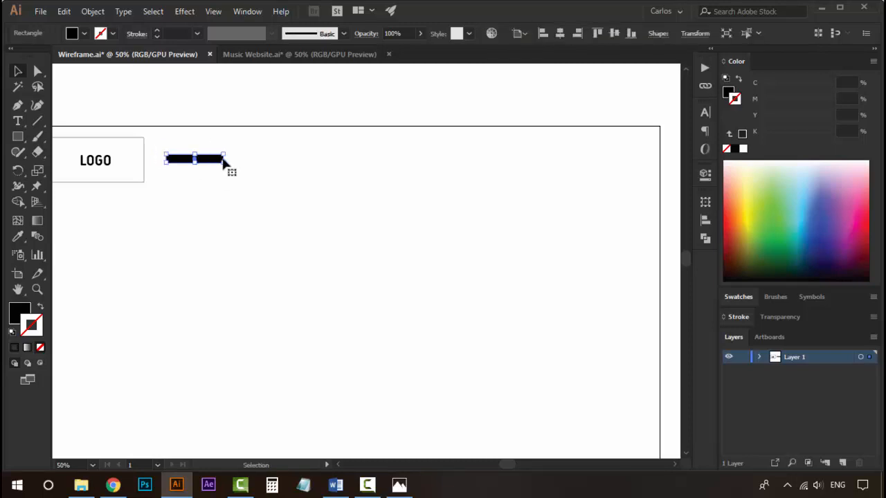
click(227, 188)
Shorten the bar to 135 px wide by moving its right-edge anchor points.
key(z)
double_click(241, 176)
key(a)
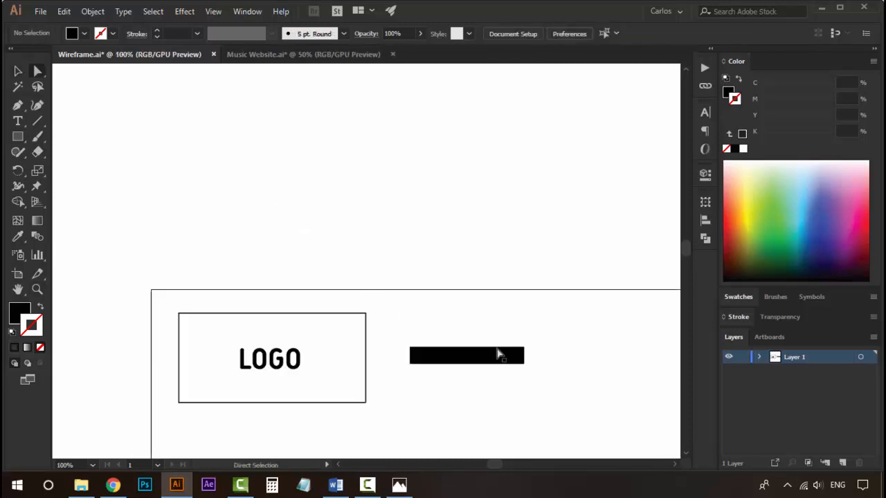
drag(526, 359, 496, 357)
key(z)
alt+click(458, 359)
alt+click(457, 360)
drag(405, 274, 306, 272)
key(v)
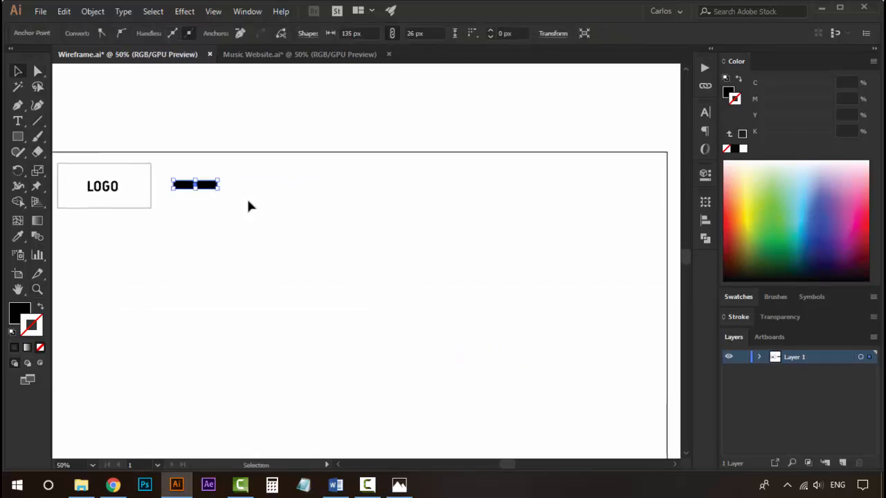
Fill the bar with a medium grey swatch and remove its stroke.
click(739, 298)
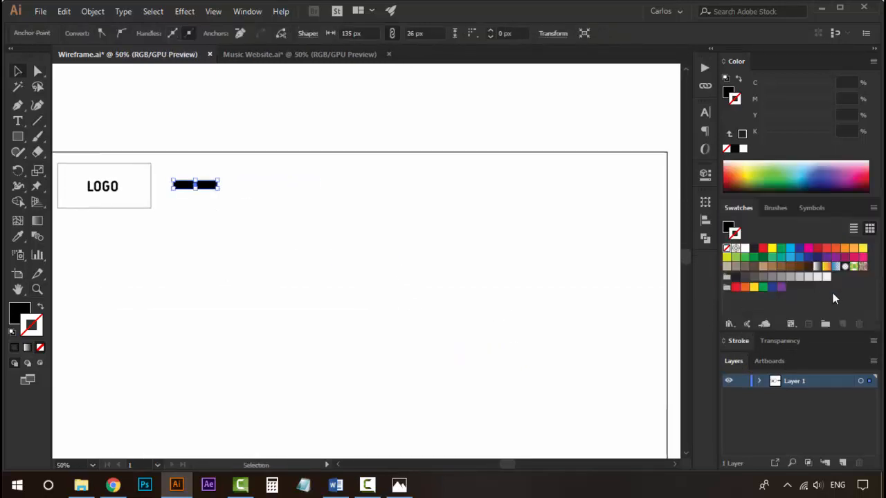
click(763, 277)
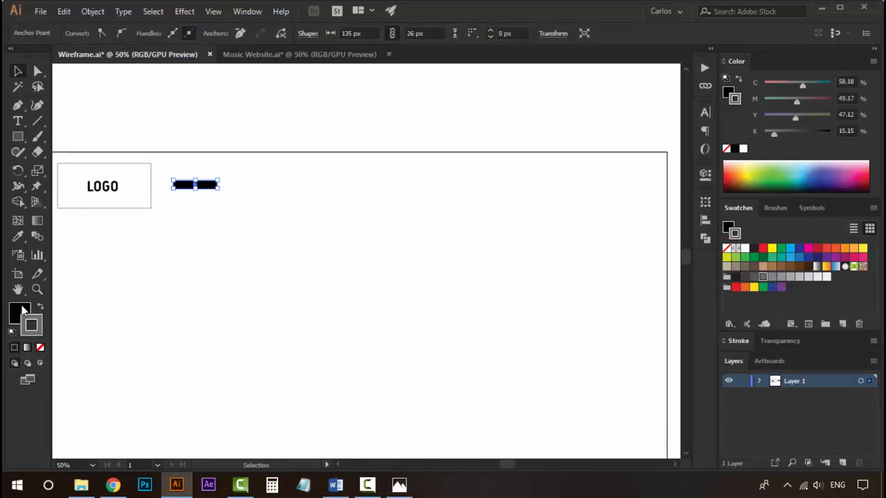
click(40, 307)
click(39, 347)
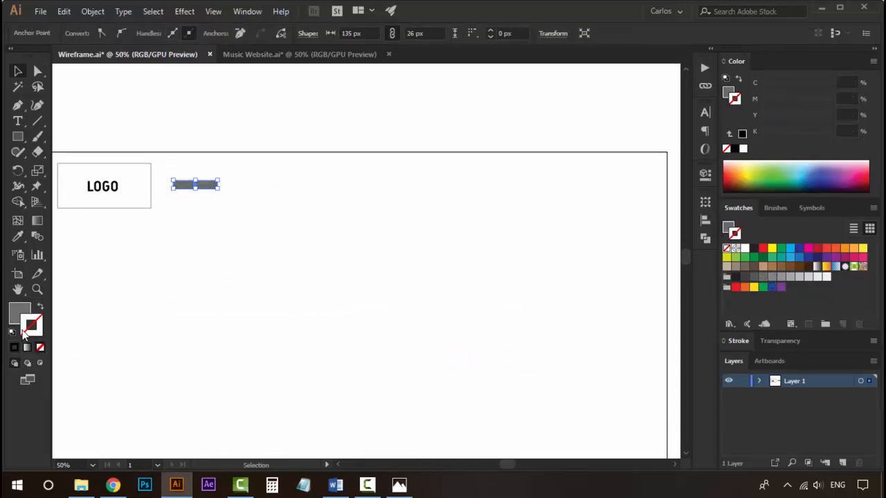
click(19, 310)
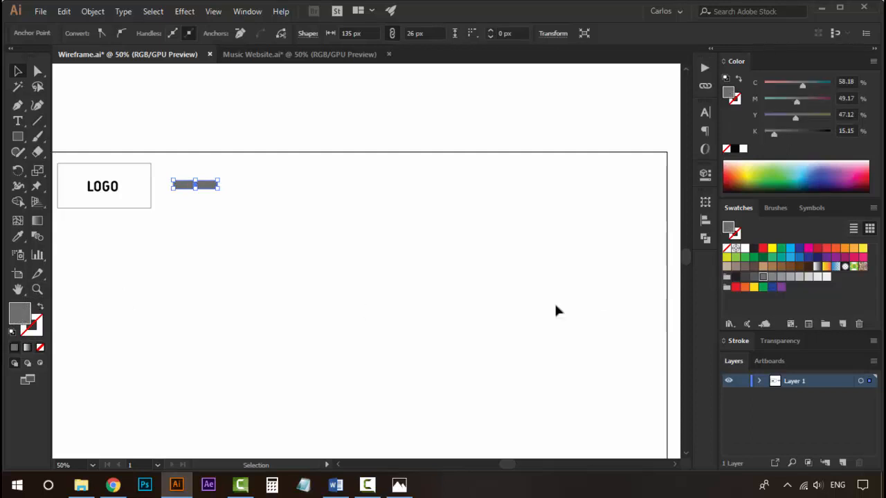
Change the navigation bar's fill to a lighter grey and duplicate it four times in an evenly spaced row.
click(790, 277)
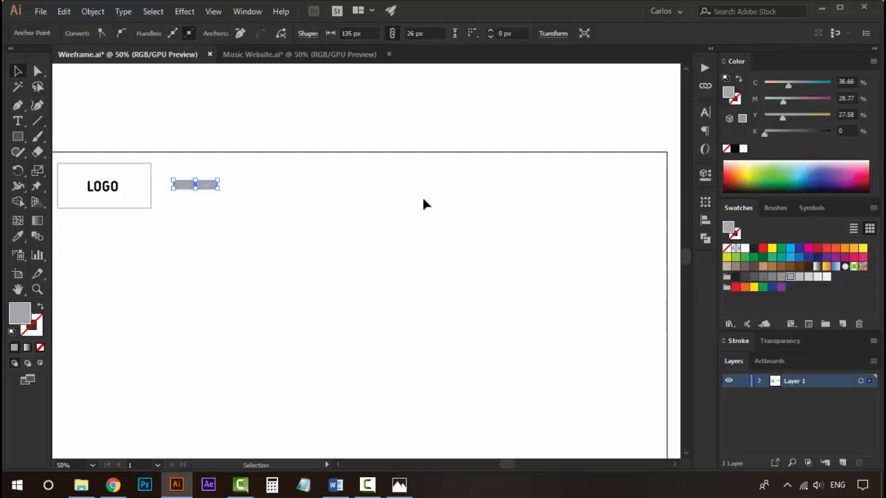
click(330, 253)
drag(316, 228, 298, 187)
drag(180, 144, 234, 148)
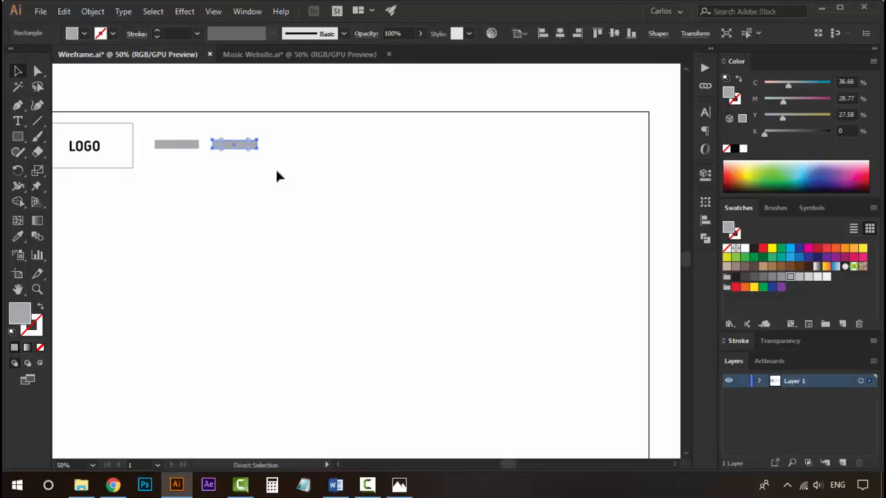
key(ctrl+d)
key(ctrl+d)
key(ctrl+d)
click(364, 200)
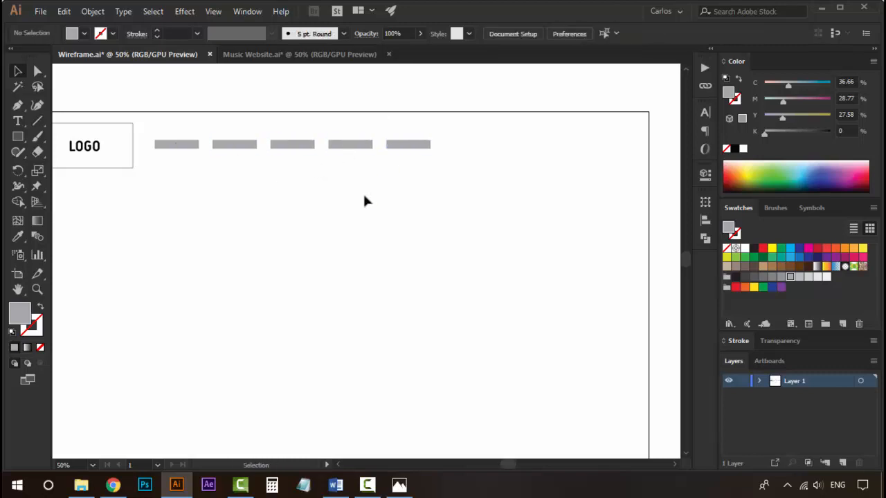
Draw a wide rectangle at the right end of the header row as a search bar.
drag(326, 188, 322, 231)
drag(400, 194, 426, 204)
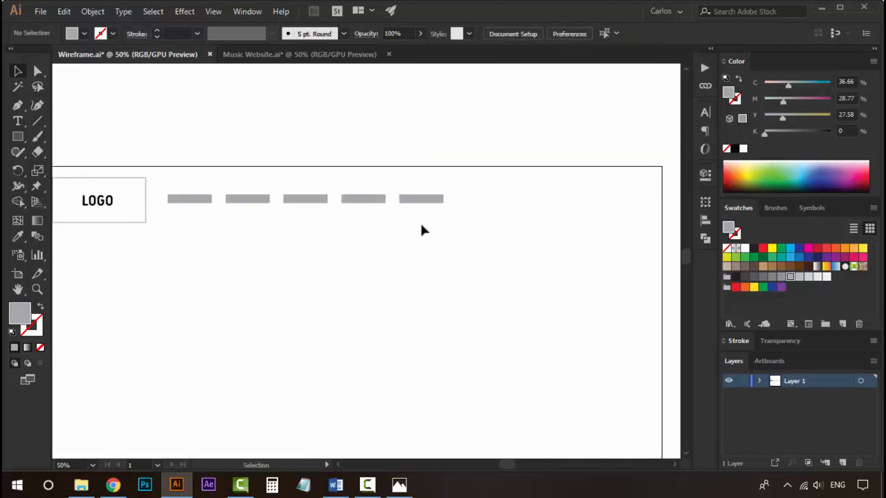
key(z)
alt+click(388, 223)
alt+click(389, 222)
drag(363, 283, 418, 193)
click(399, 215)
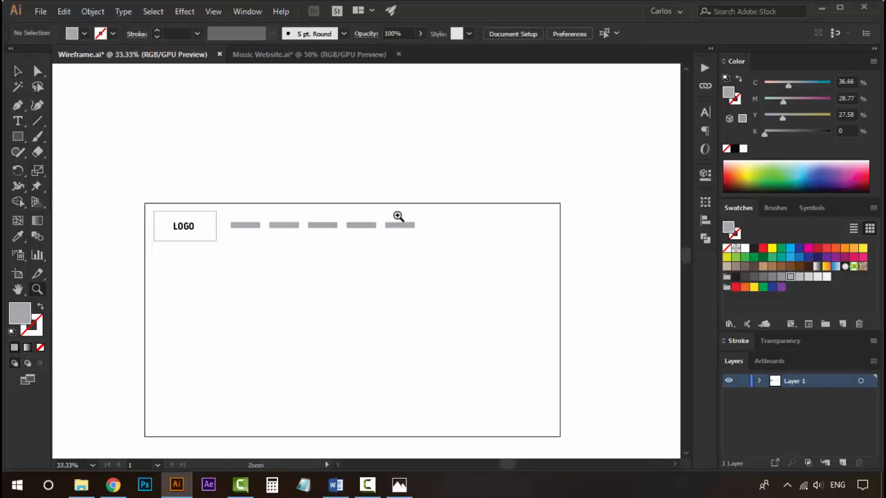
click(377, 231)
drag(377, 231, 481, 214)
key(v)
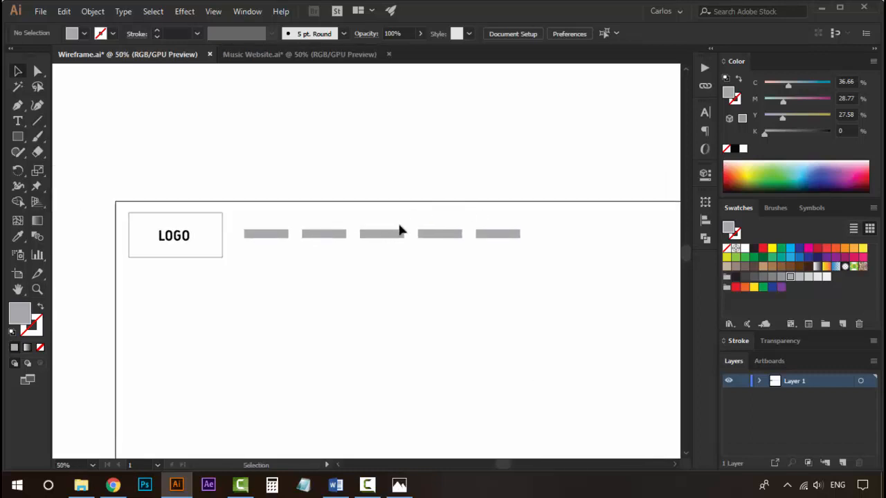
drag(402, 229, 341, 169)
drag(310, 212, 561, 127)
drag(472, 235, 148, 284)
drag(214, 167, 292, 194)
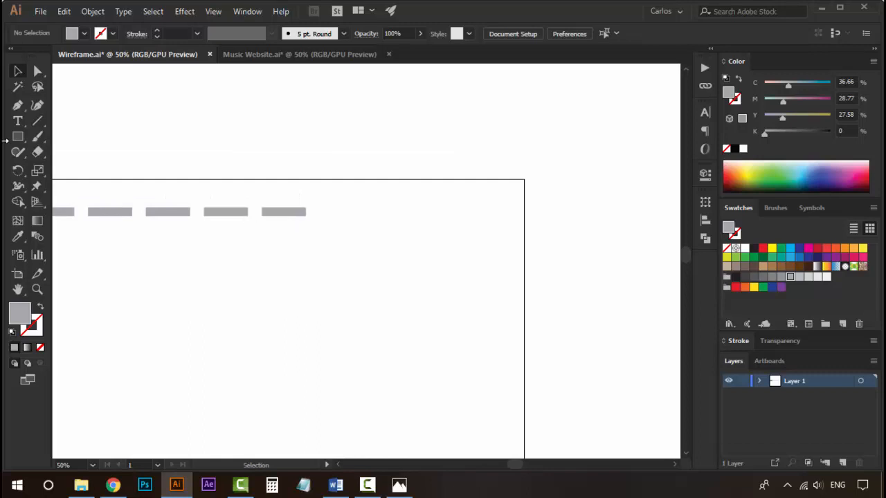
key(m)
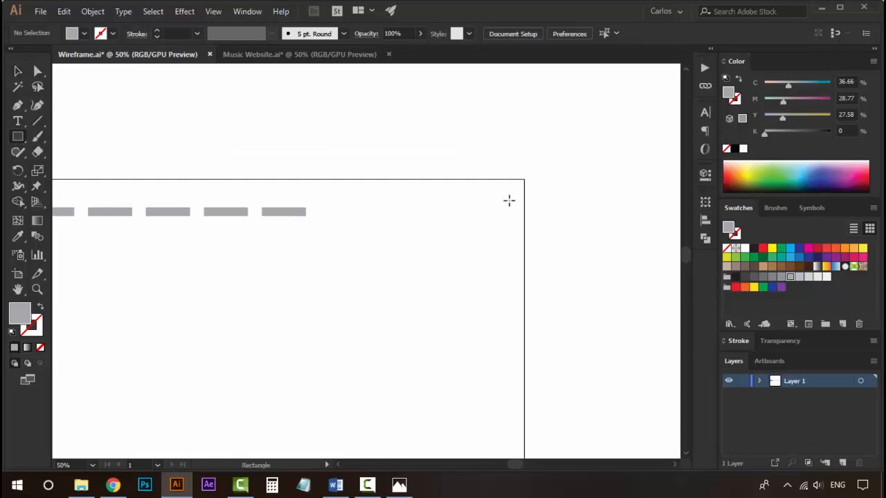
drag(508, 203, 395, 224)
key(v)
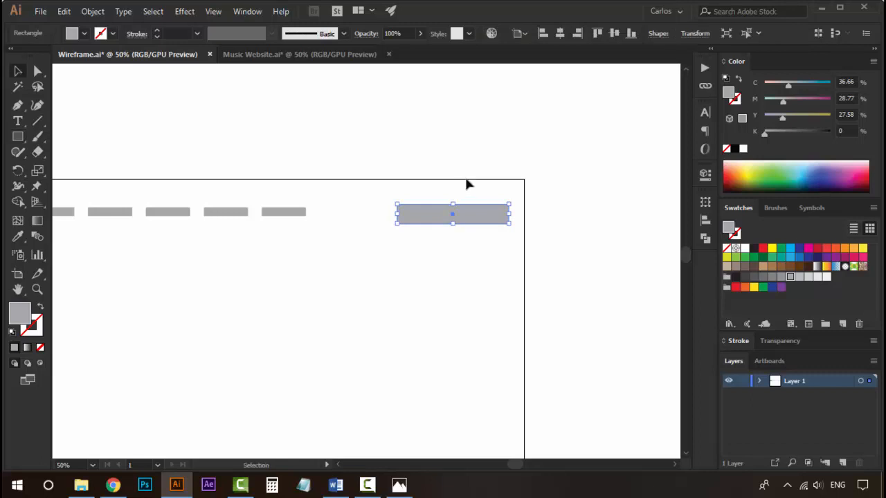
Fill the search bar rectangle with a light grey swatch.
click(467, 184)
click(471, 220)
click(811, 278)
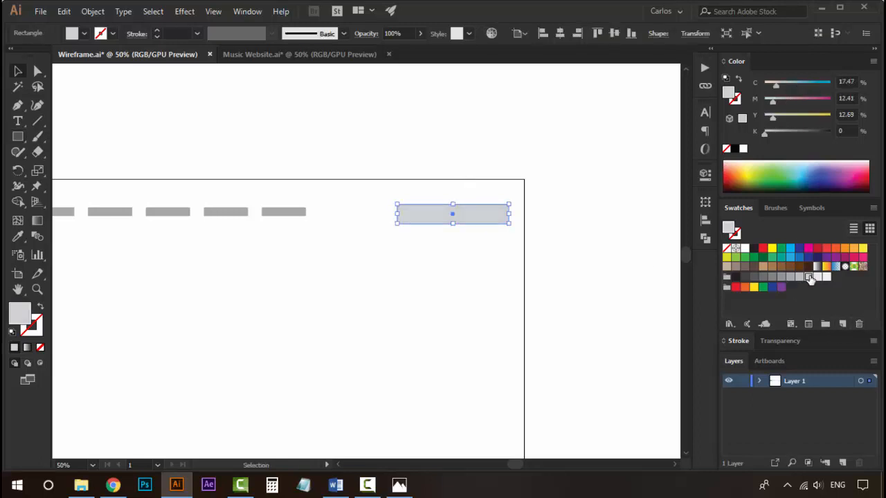
click(571, 190)
Nudge the search bar slightly up and left to line it up with the navigation bars.
click(487, 228)
key(Up)
key(Up)
key(Up)
key(Up)
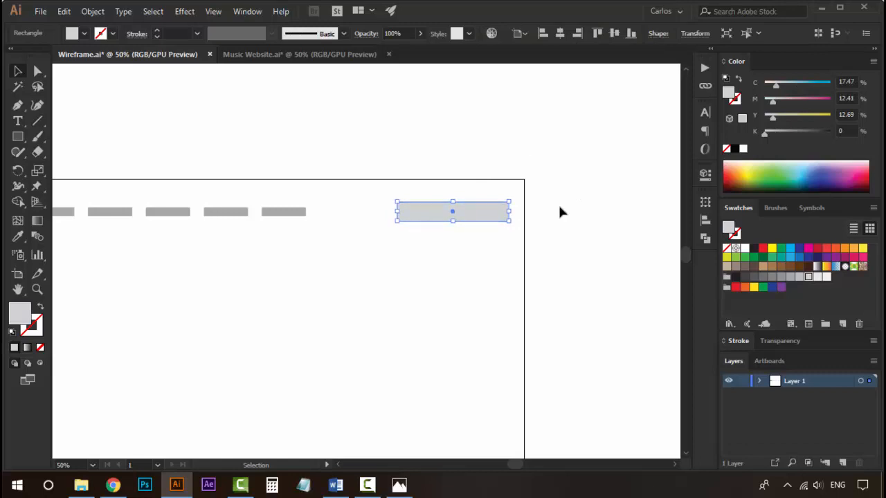
click(586, 231)
click(468, 220)
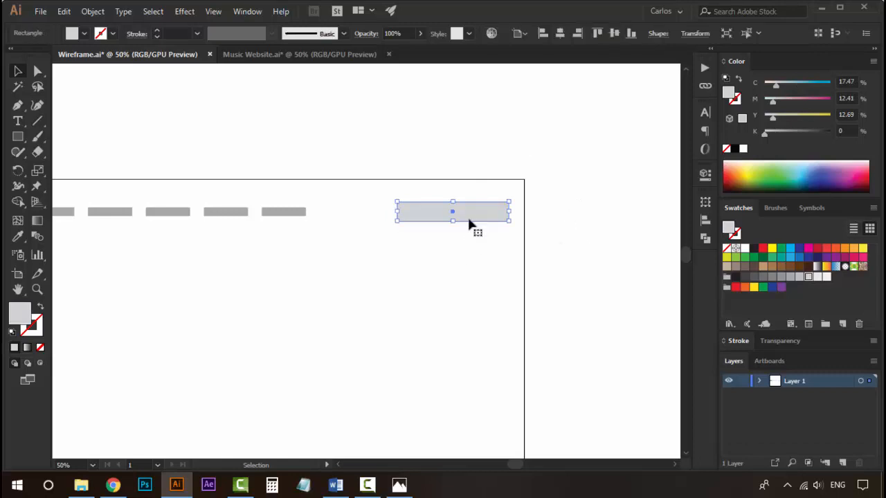
key(Left)
key(Left)
click(597, 224)
Draw a large square below the header as an image placeholder and fill it with a mid grey swatch.
key(z)
alt+click(340, 265)
alt+click(340, 265)
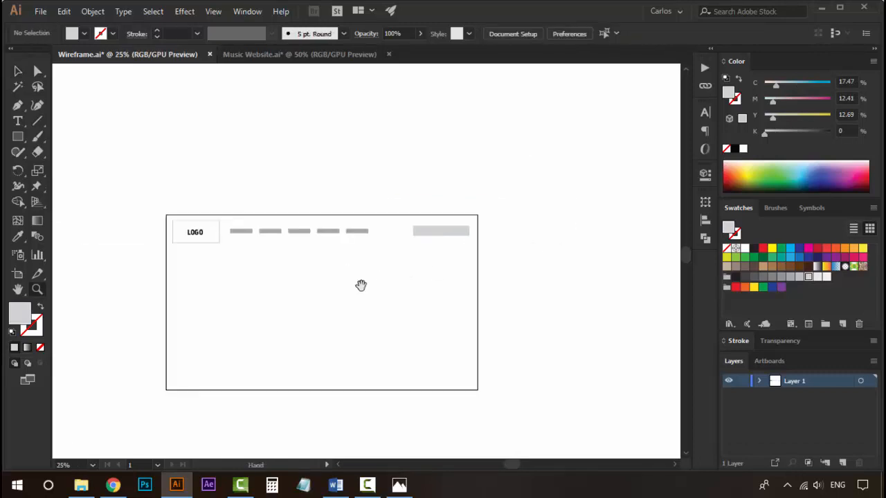
drag(361, 285, 413, 205)
click(354, 236)
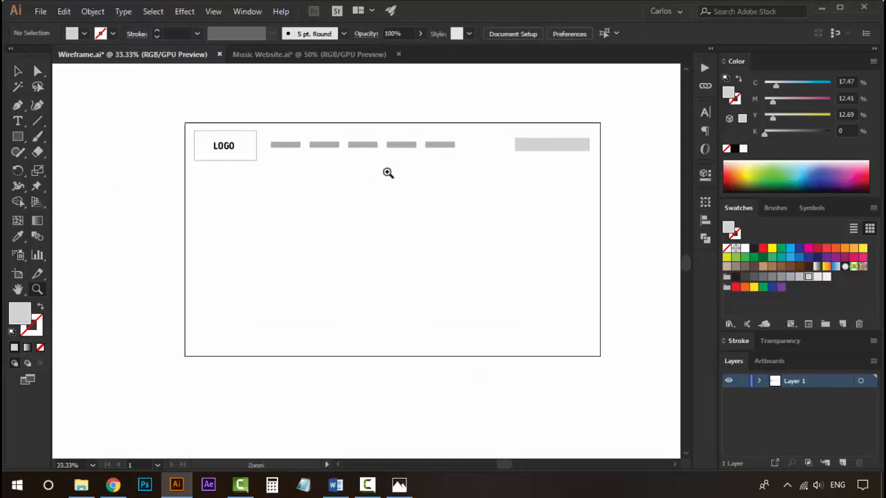
click(344, 256)
drag(358, 259, 323, 270)
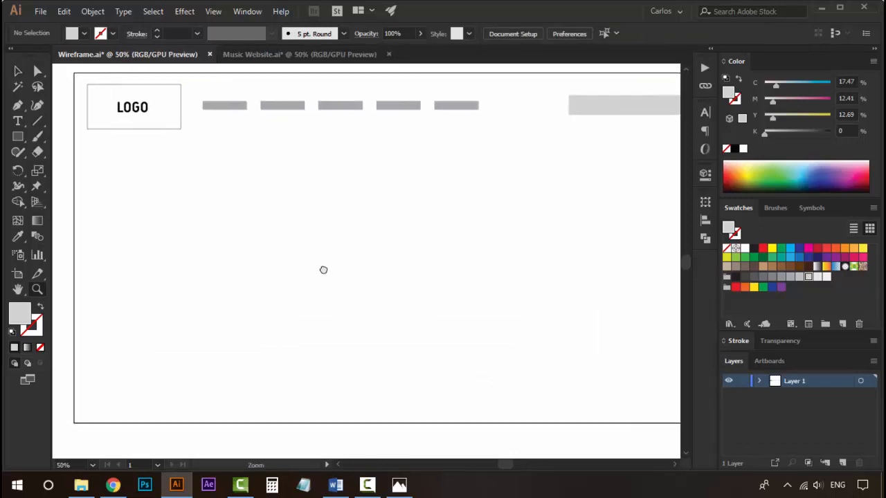
alt+click(323, 270)
drag(390, 289, 322, 281)
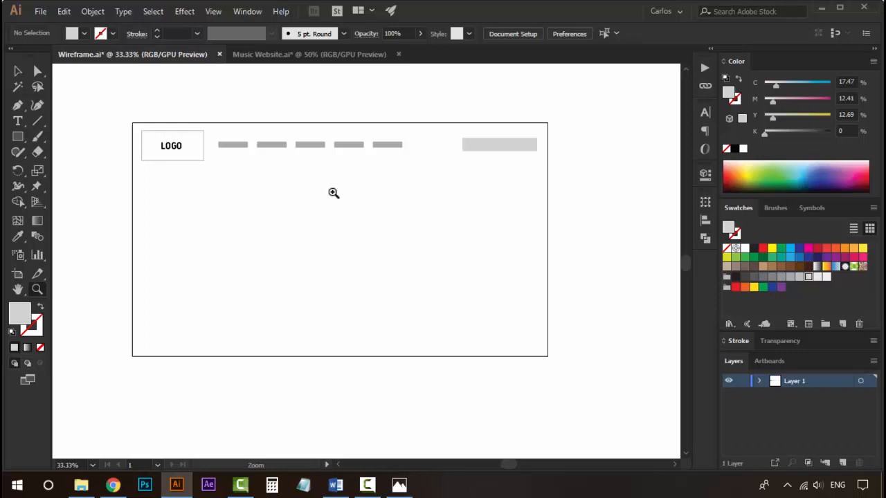
click(19, 138)
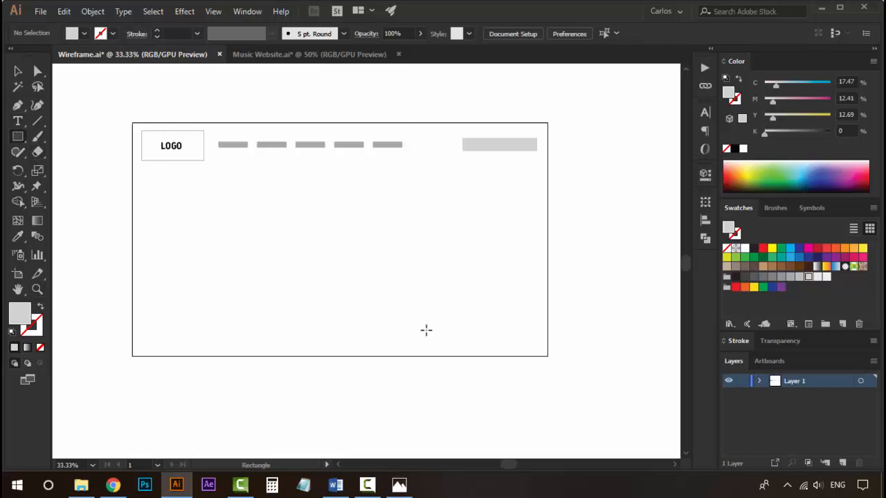
drag(291, 189, 436, 282)
key(v)
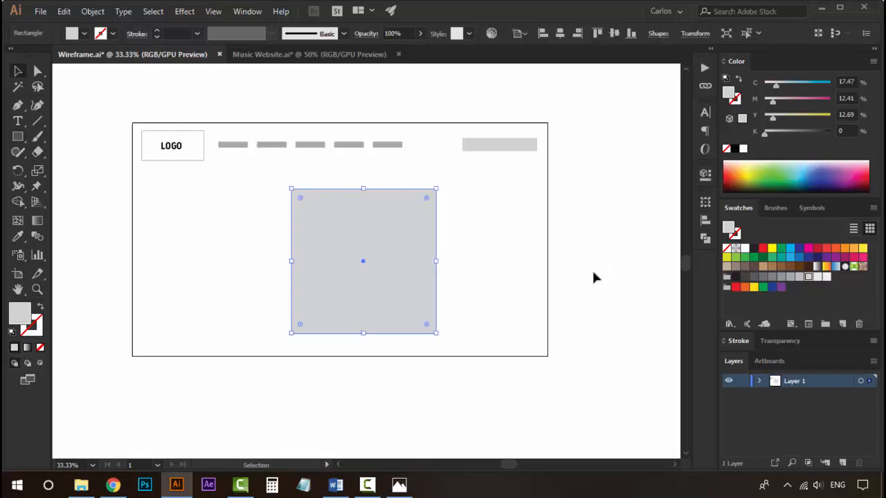
click(801, 278)
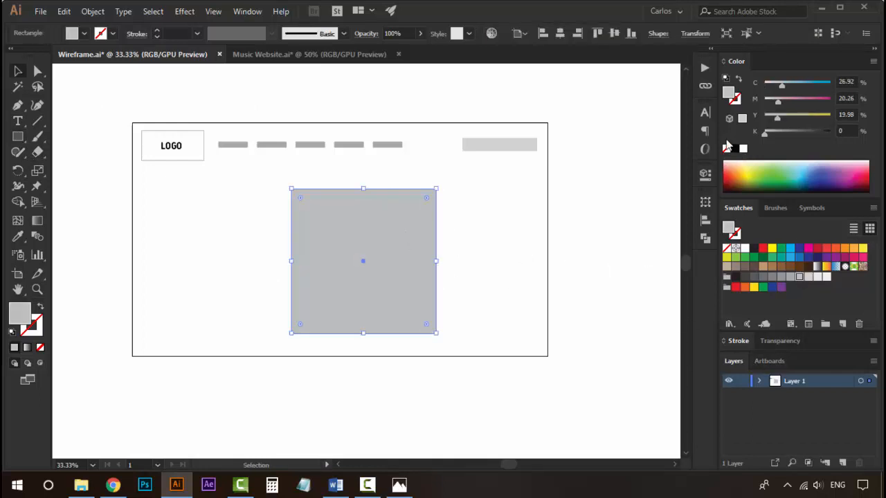
Centre the placeholder square horizontally on the artboard.
click(705, 220)
click(656, 229)
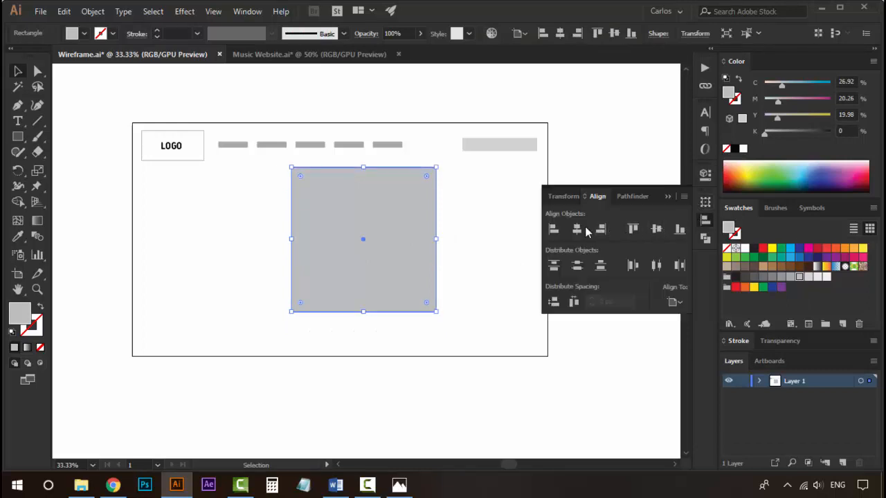
click(585, 231)
click(669, 196)
click(534, 211)
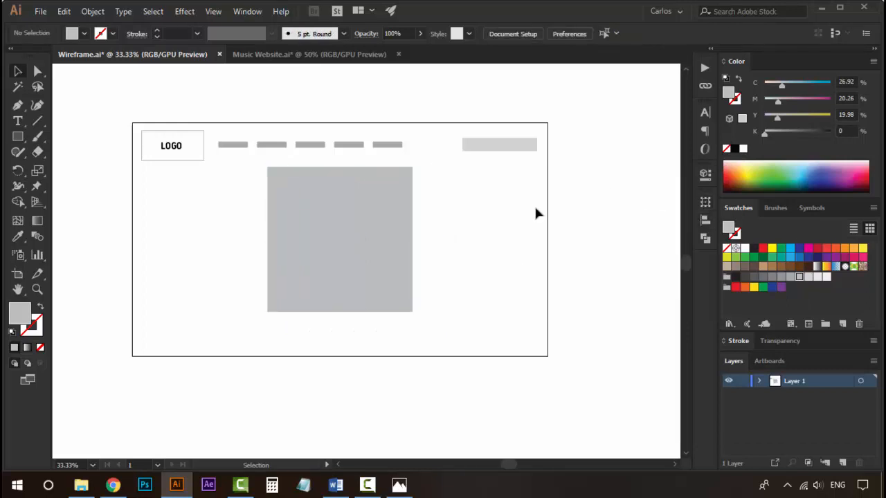
click(360, 242)
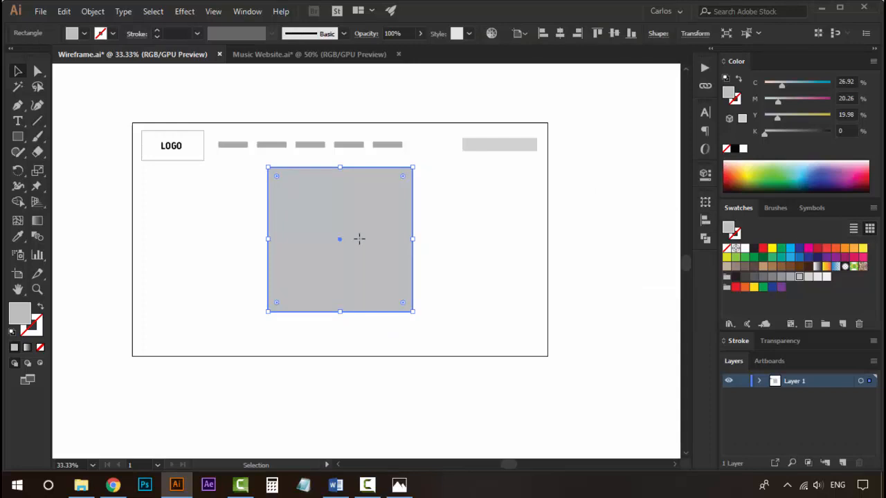
click(471, 236)
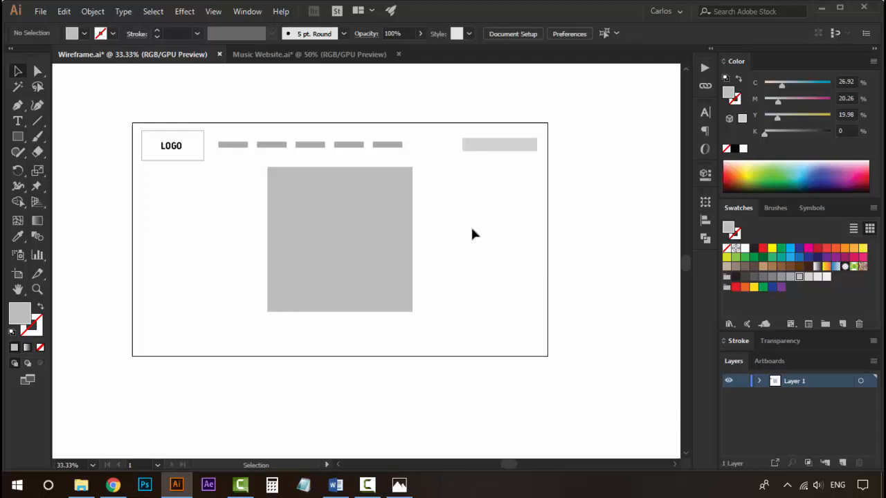
click(348, 232)
click(531, 244)
click(335, 215)
click(488, 262)
click(315, 218)
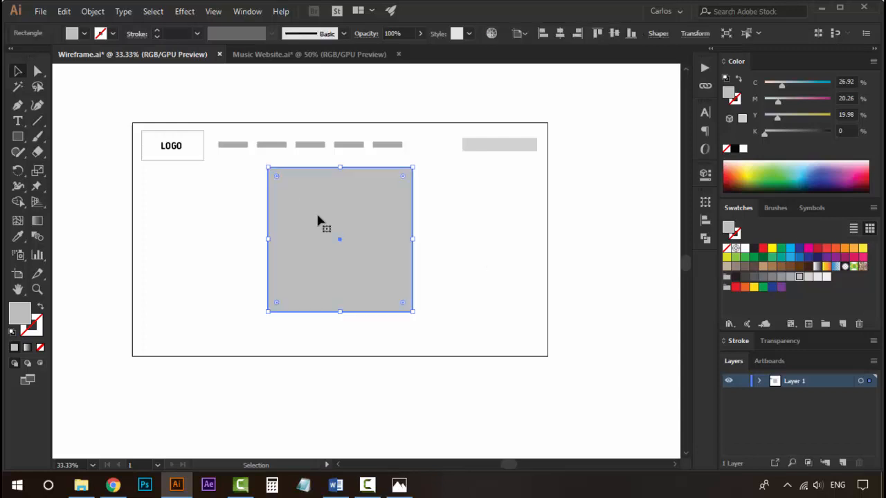
click(475, 302)
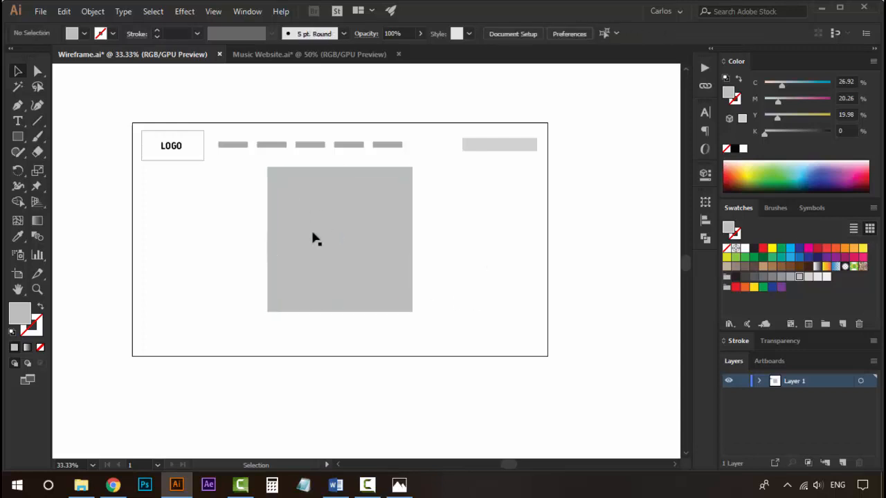
Draw a diagonal line from the square's top-left to bottom-right corner and give it a white stroke.
click(38, 122)
drag(268, 168, 411, 310)
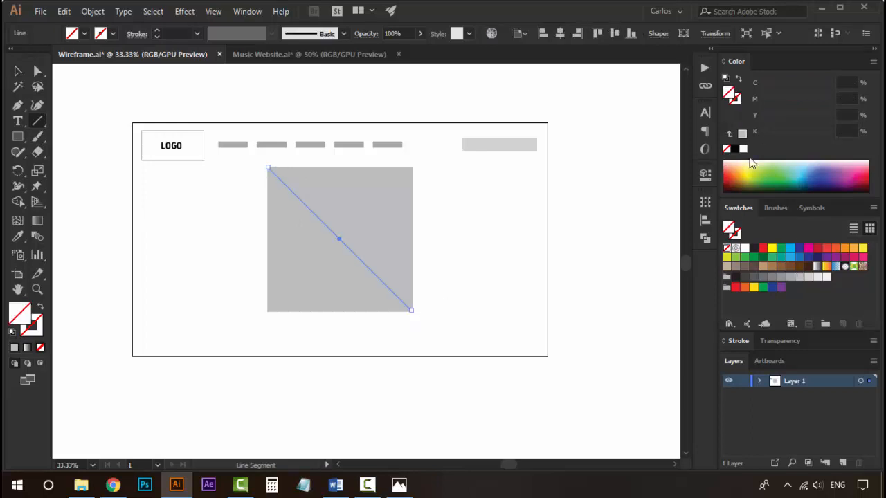
click(737, 101)
click(743, 148)
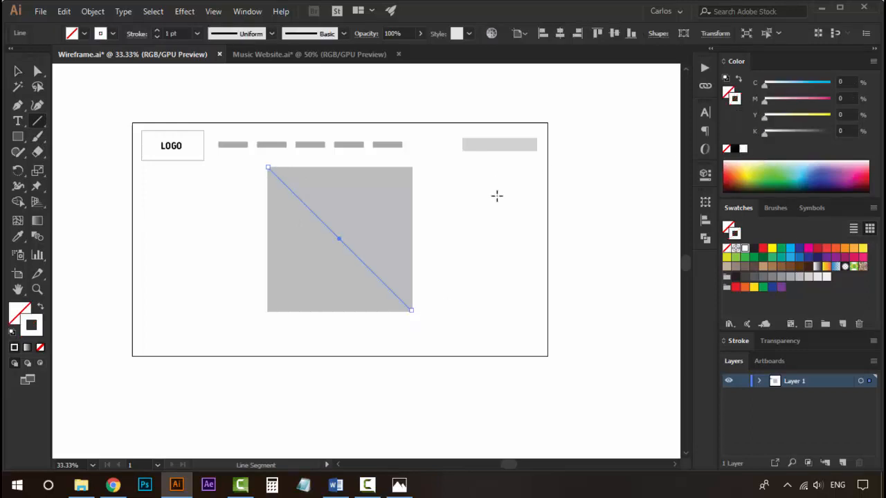
key(v)
click(496, 196)
Add a second white diagonal line from the square's bottom-left to top-right corner.
click(351, 255)
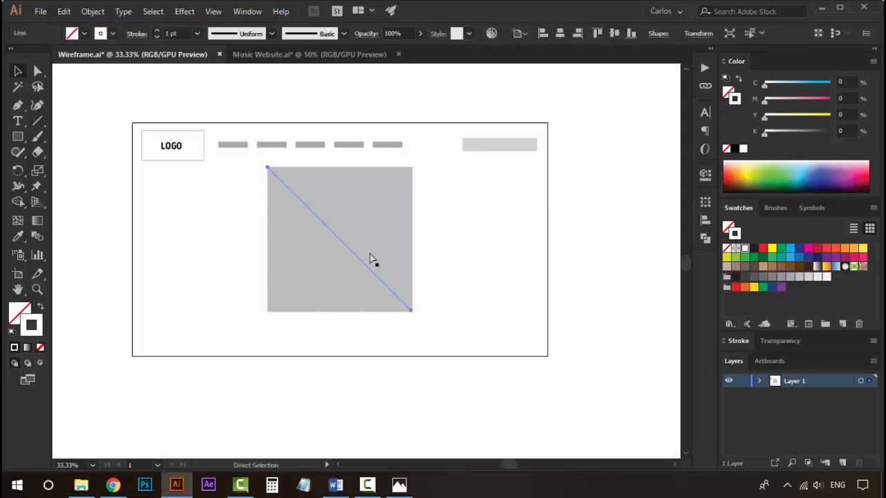
drag(414, 308, 411, 167)
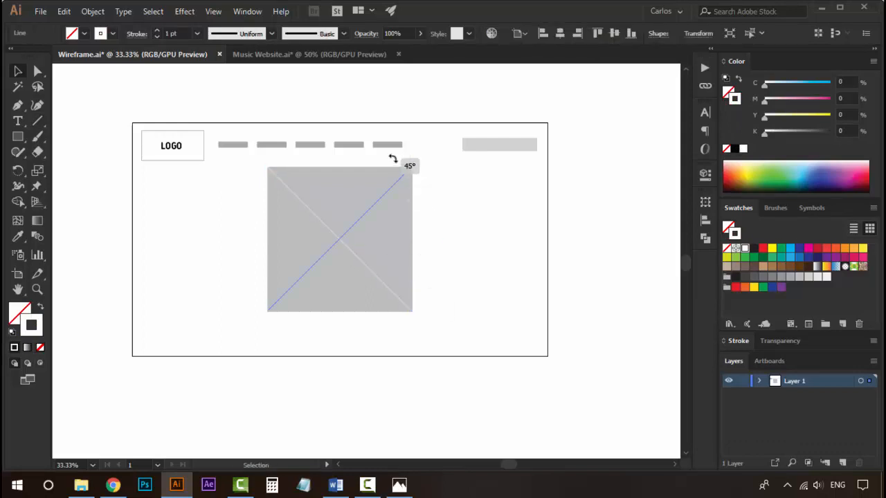
click(474, 241)
Group the placeholder square with both diagonal lines.
key(z)
click(354, 259)
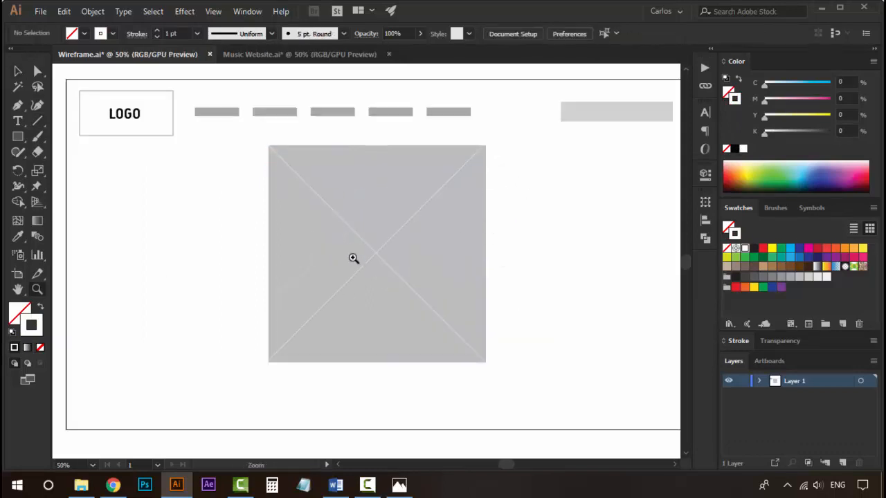
key(v)
key(z)
alt+click(346, 246)
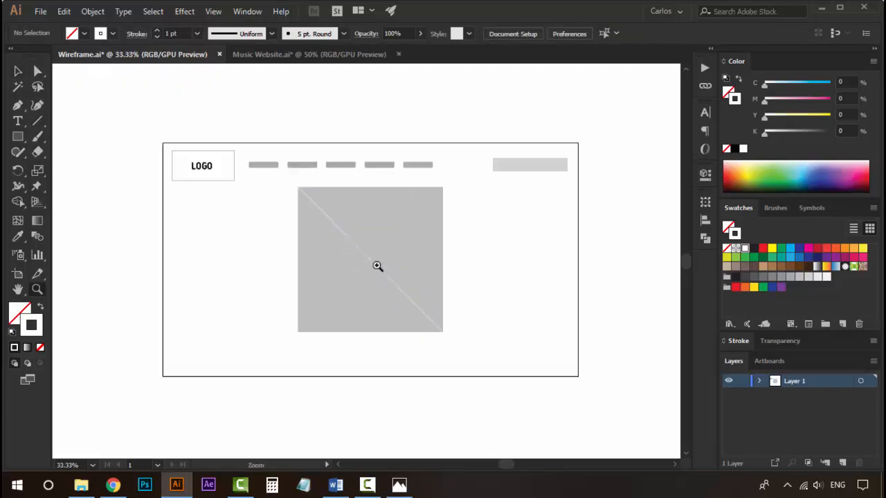
key(v)
drag(467, 243, 273, 324)
key(ctrl+g)
click(470, 295)
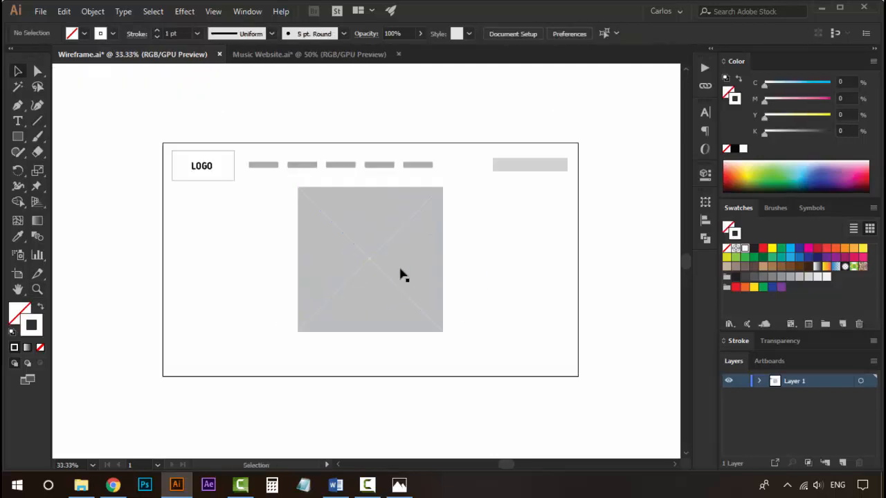
Duplicate the placeholder group to the right of the original.
key(z)
click(401, 269)
key(space)
alt+click(393, 283)
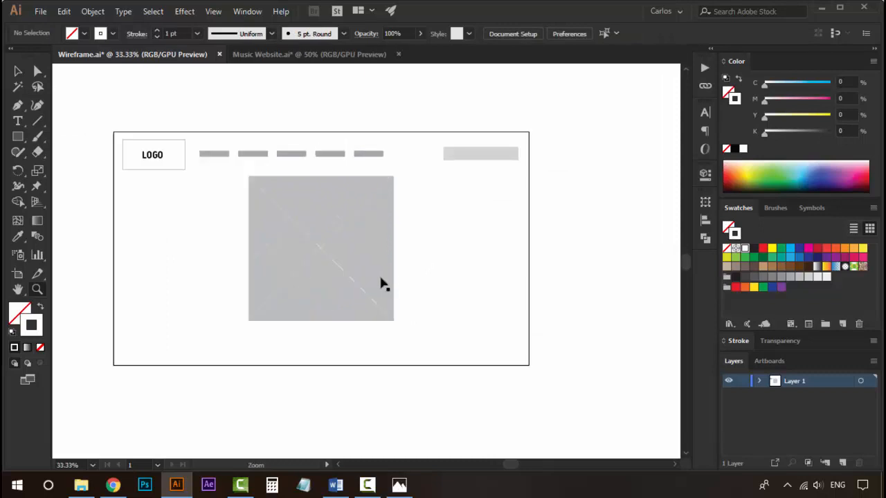
key(v)
click(321, 184)
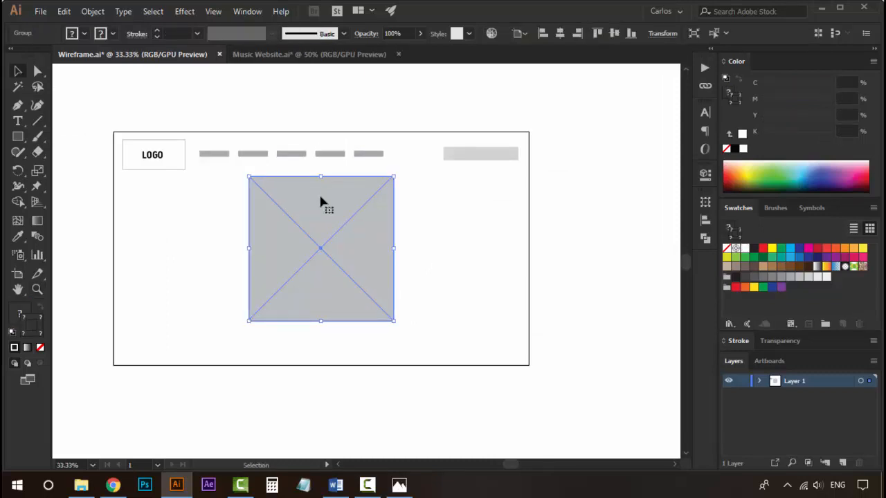
drag(299, 208, 513, 221)
click(529, 162)
click(579, 229)
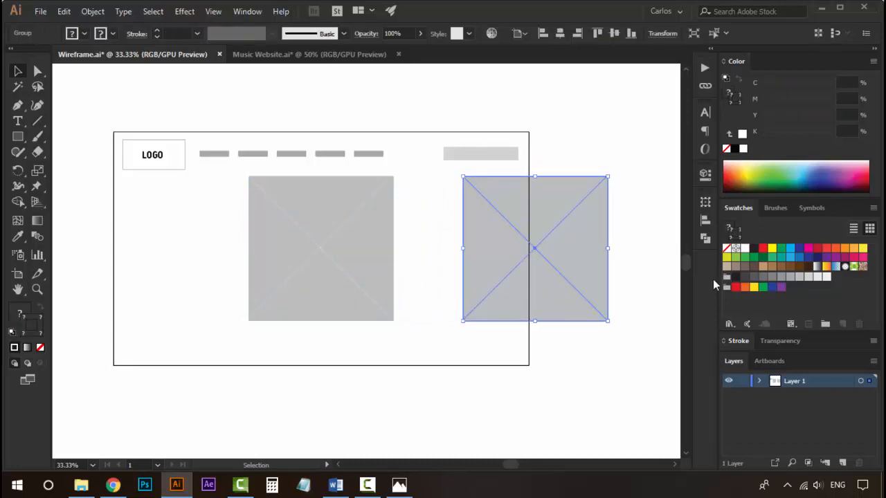
Change the fill of the duplicated placeholder's square to a lighter grey swatch.
click(643, 265)
key(a)
click(580, 251)
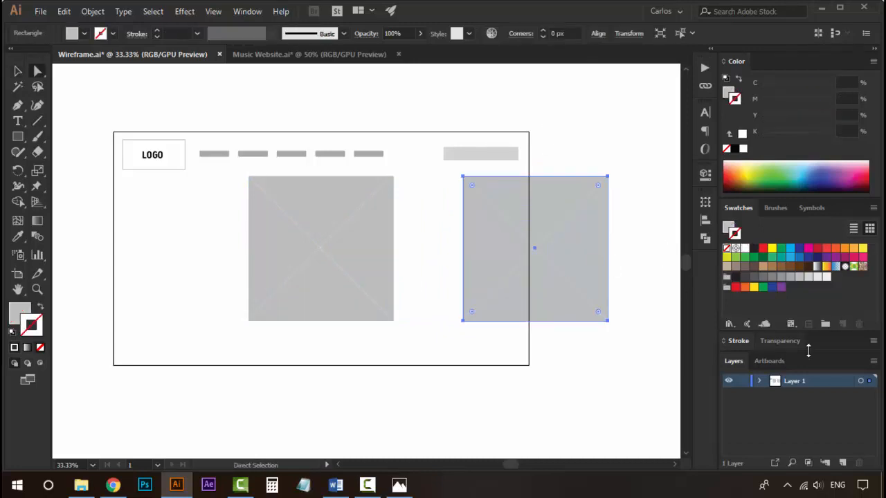
click(738, 341)
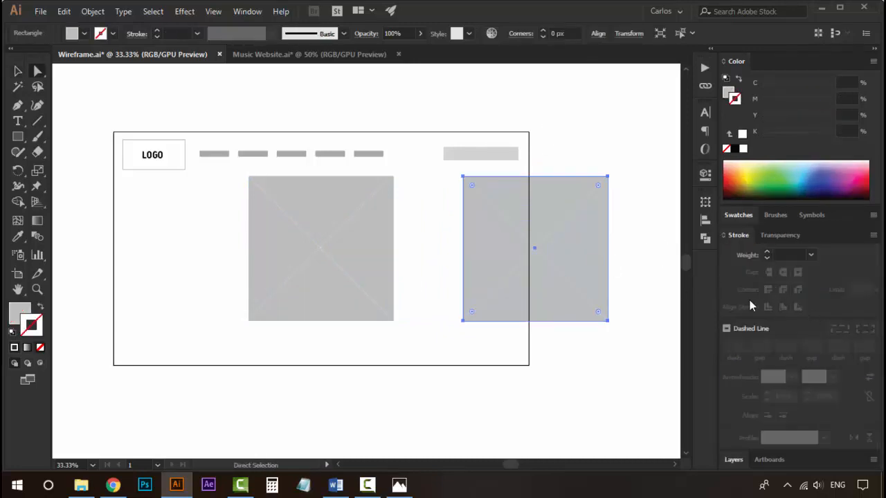
click(738, 215)
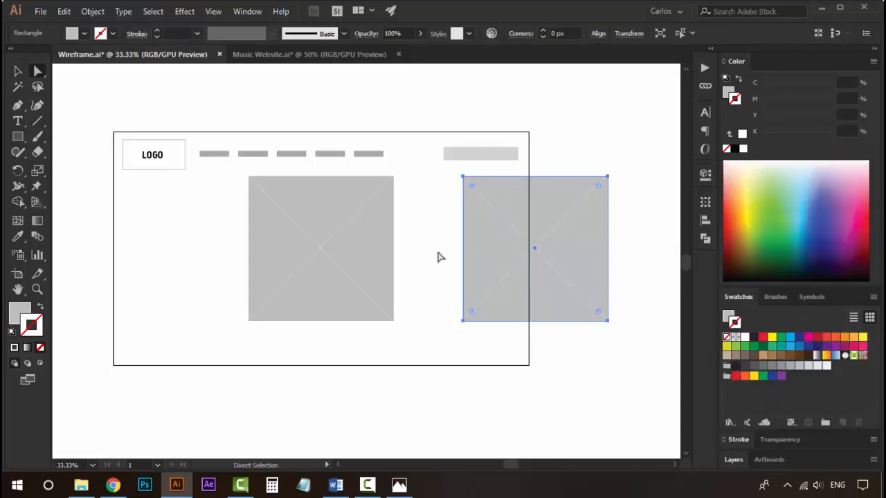
click(547, 106)
click(508, 199)
click(576, 147)
click(521, 200)
click(807, 366)
key(ctrl+z)
click(728, 92)
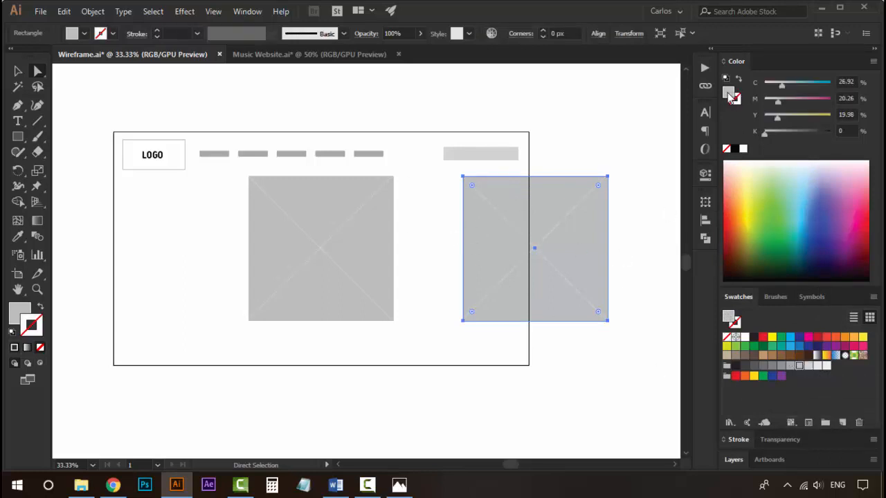
click(817, 366)
Duplicate the lighter placeholder group to the left side of the main image placeholder.
click(625, 146)
key(v)
click(530, 254)
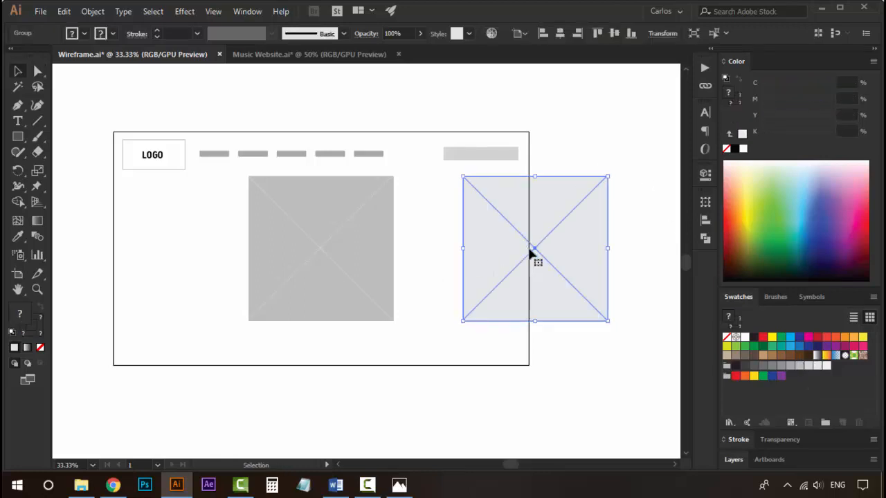
drag(577, 211, 157, 205)
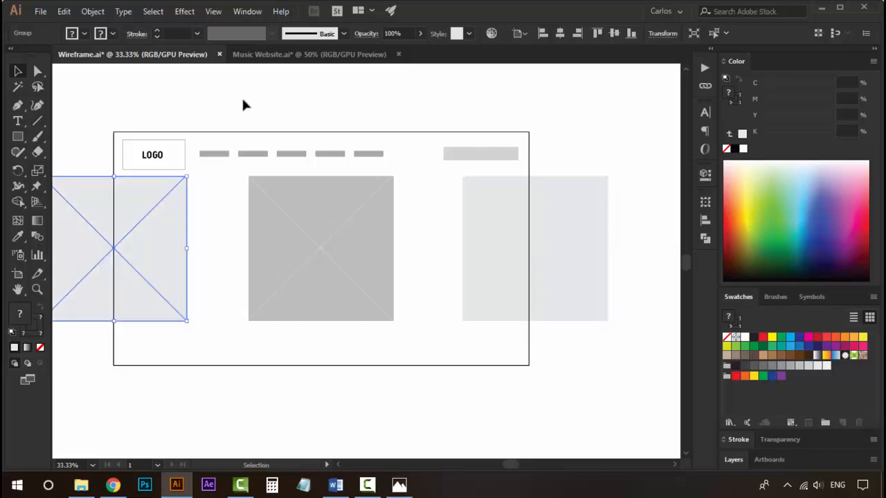
Draw a small light grey circle to the left of the main image placeholder with the Ellipse tool.
click(241, 96)
drag(286, 217, 392, 237)
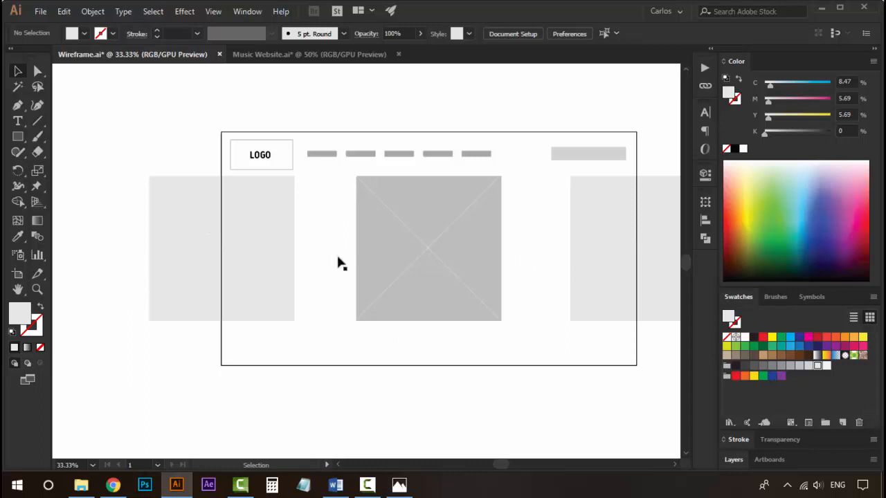
drag(444, 252, 319, 236)
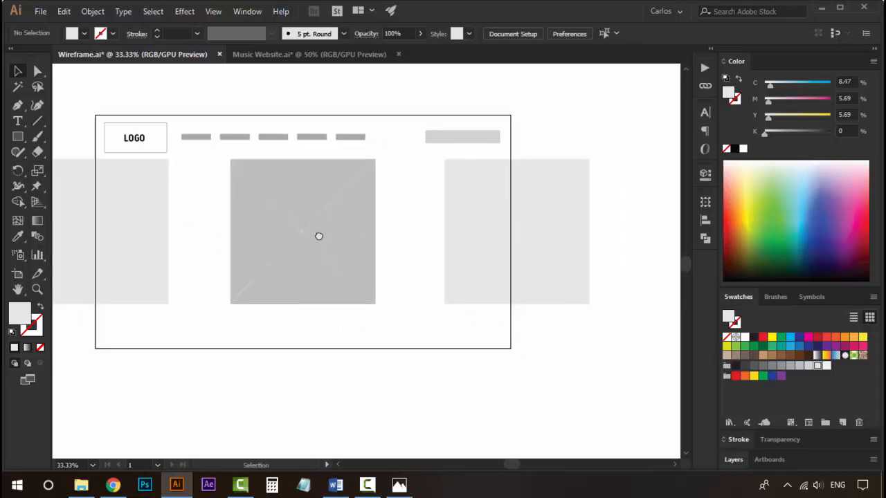
click(18, 137)
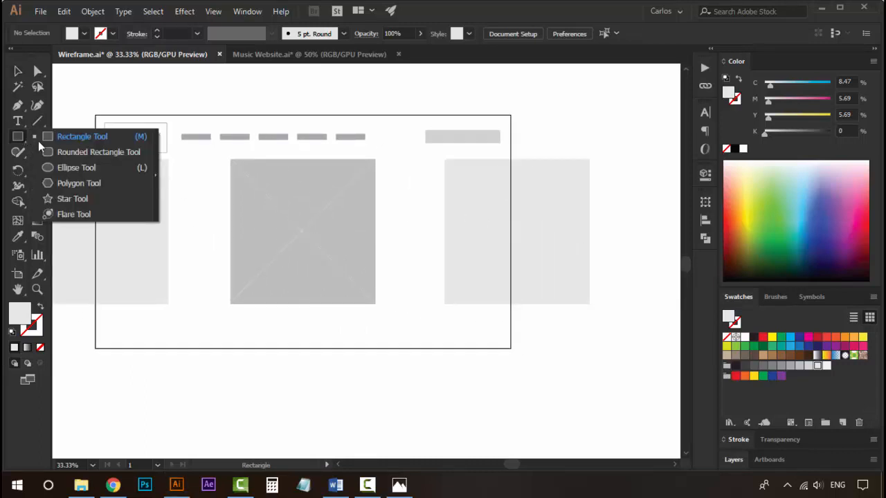
click(104, 169)
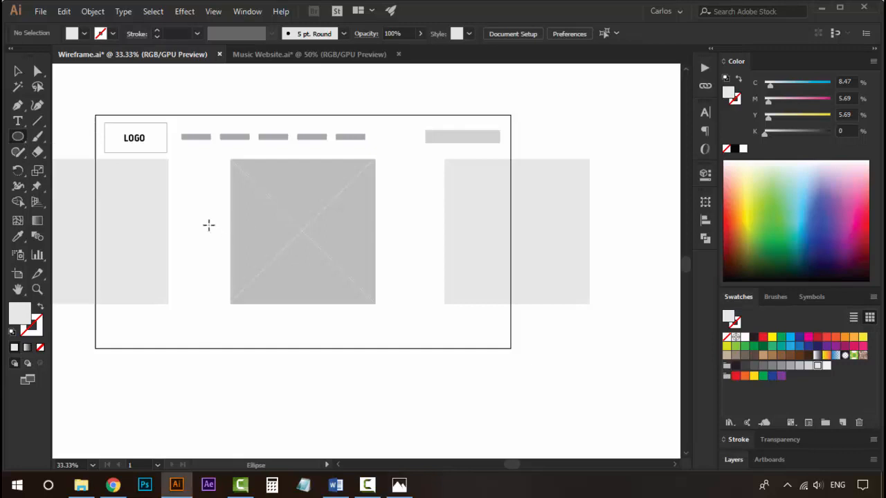
drag(208, 225, 197, 214)
key(v)
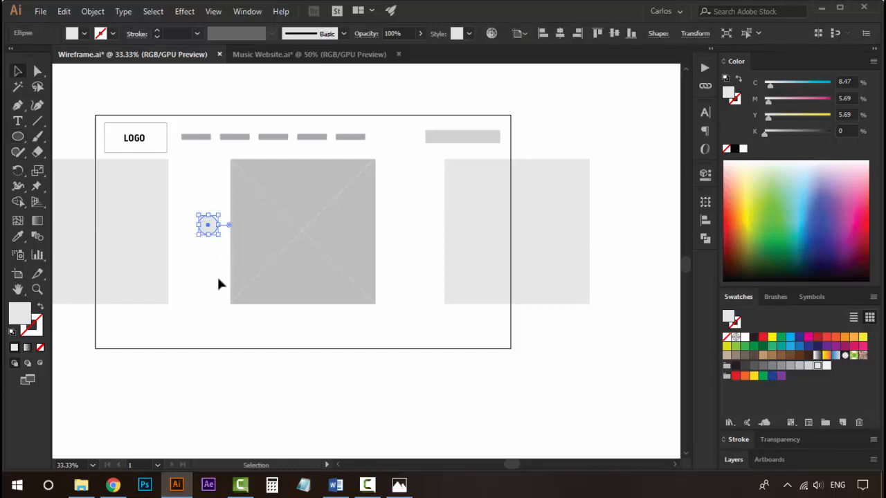
Duplicate the small circle to the right side of the main image placeholder.
click(218, 280)
click(212, 230)
click(211, 278)
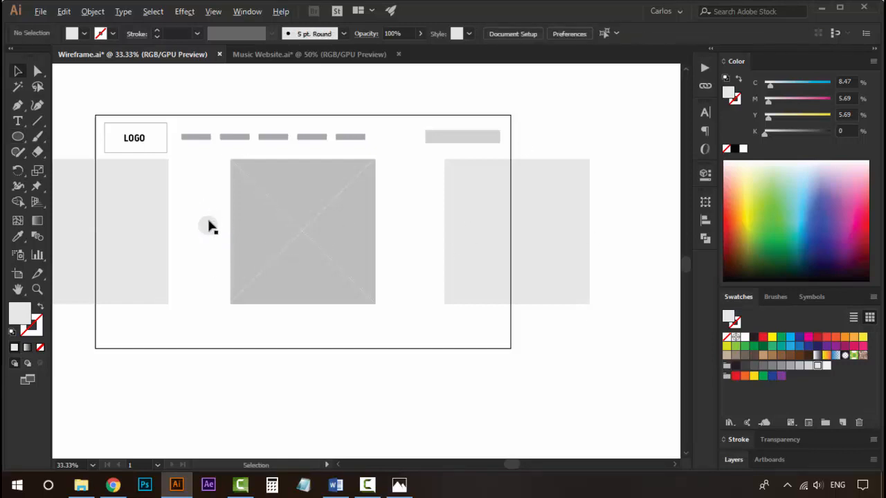
drag(209, 222, 394, 221)
Draw a wide light rectangle across the centre of the main image placeholder as a text bar.
click(394, 184)
click(397, 233)
click(422, 270)
key(z)
click(352, 270)
drag(389, 258, 400, 288)
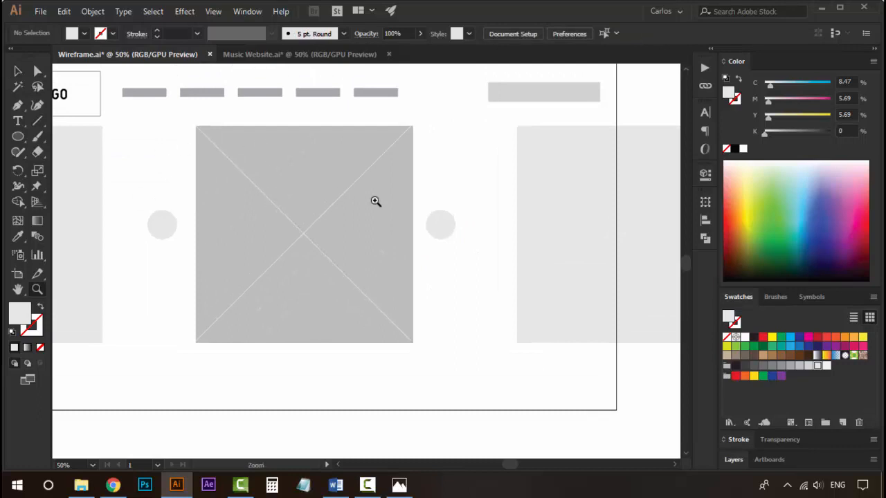
drag(18, 136, 81, 137)
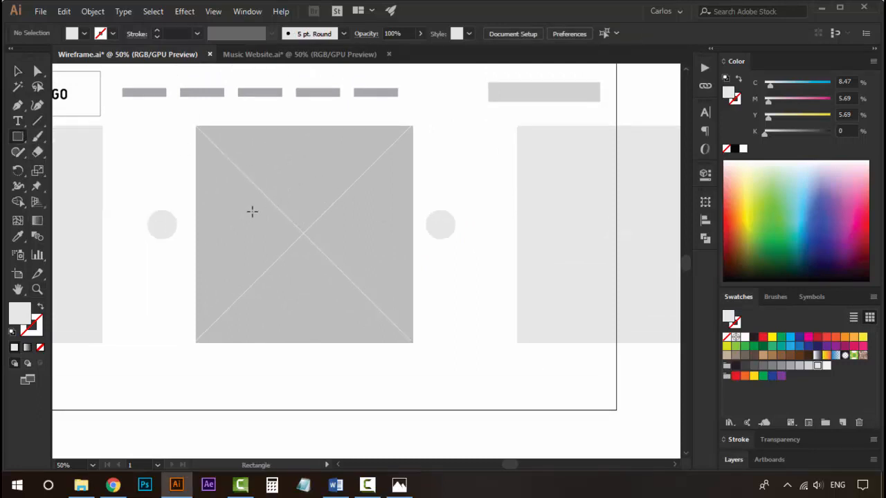
drag(250, 212, 348, 235)
Add a shorter light bar just below the wide text bar.
key(v)
click(438, 280)
click(327, 231)
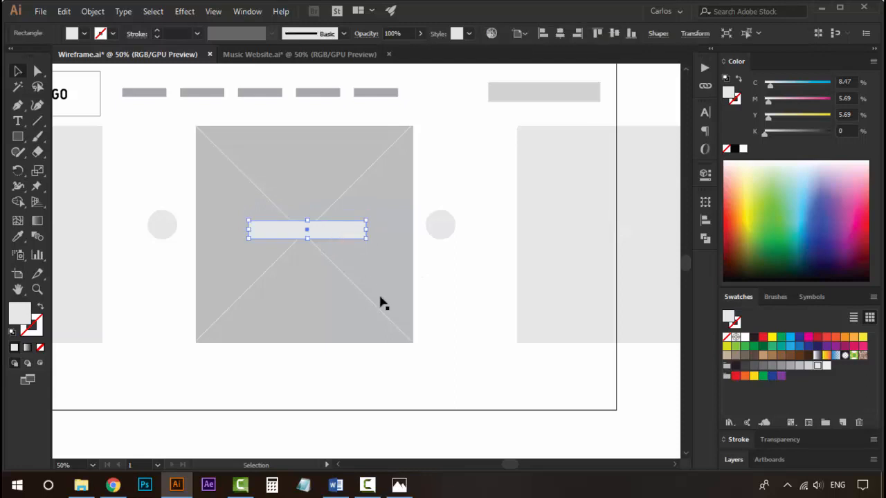
drag(349, 232, 340, 256)
Nudge the shorter bar upward so it sits closer beneath the wide bar.
key(Up)
key(Up)
key(Up)
key(Up)
key(Up)
key(Up)
key(Up)
key(Up)
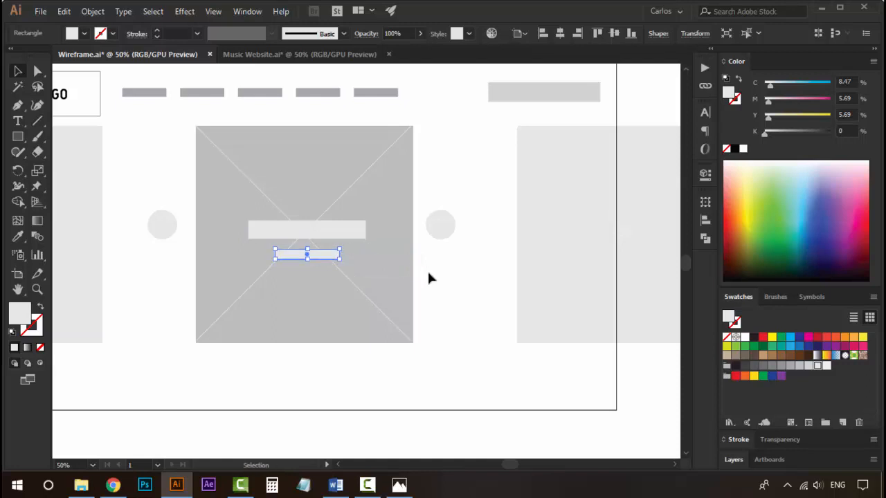
key(Up)
key(Up)
key(Up)
key(Up)
key(Up)
key(Up)
key(Up)
key(Up)
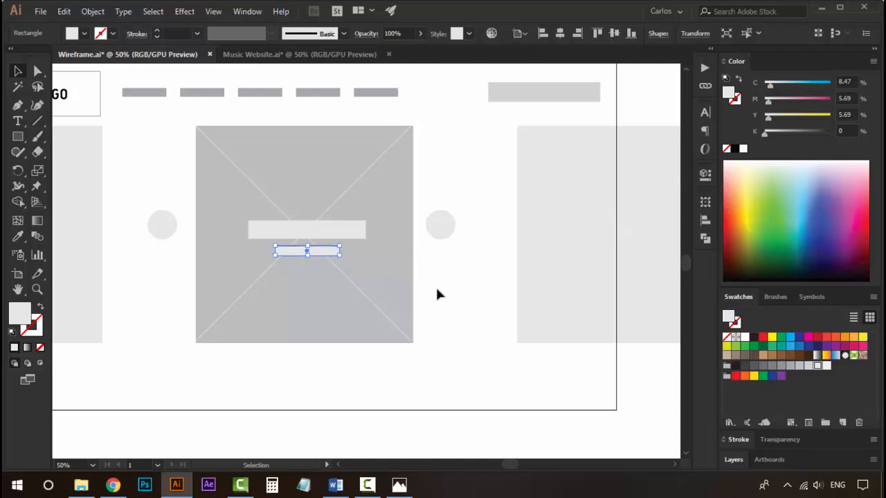
click(437, 295)
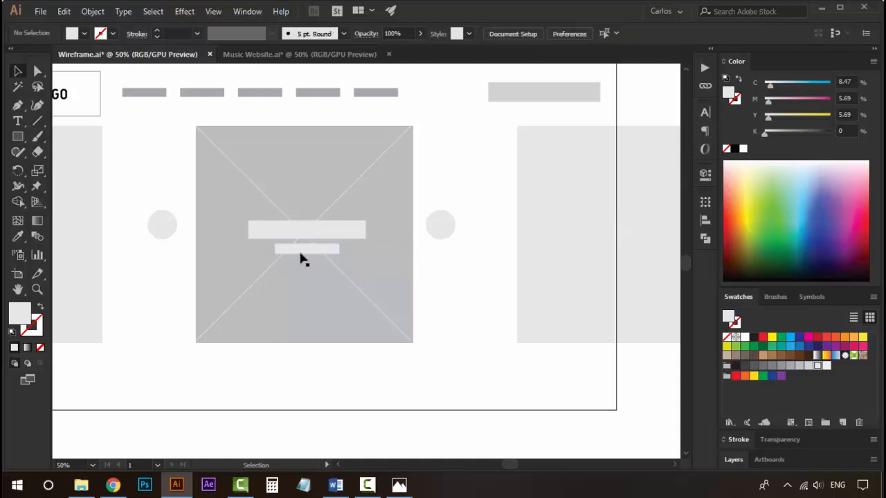
click(305, 254)
key(Up)
key(Up)
key(Up)
key(Up)
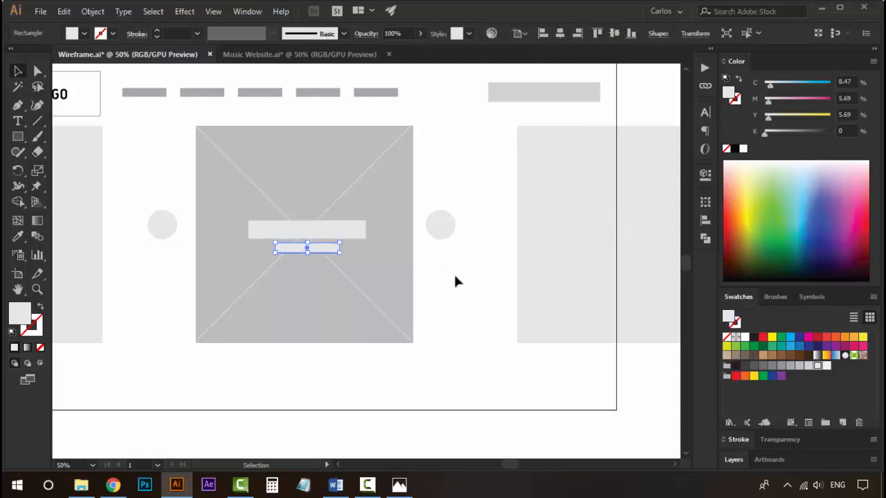
Select both text bars and nudge them slightly to the left.
shift+click(331, 232)
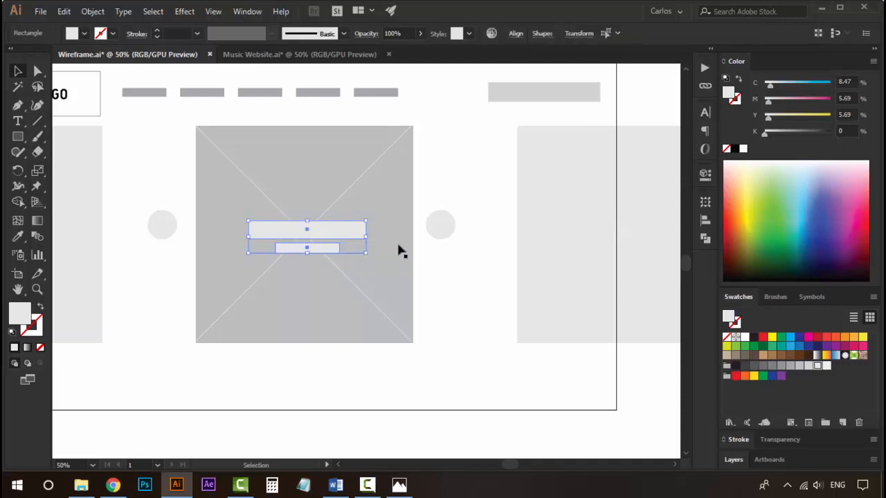
key(Left)
key(Left)
key(Left)
key(Left)
click(459, 294)
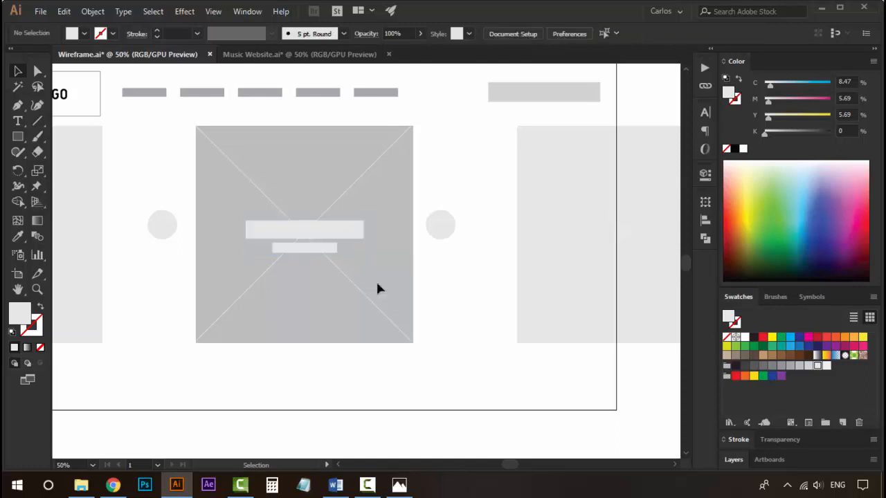
Duplicate a small circle to the top centre edge of the main image placeholder.
key(space)
drag(265, 248, 298, 250)
key(space)
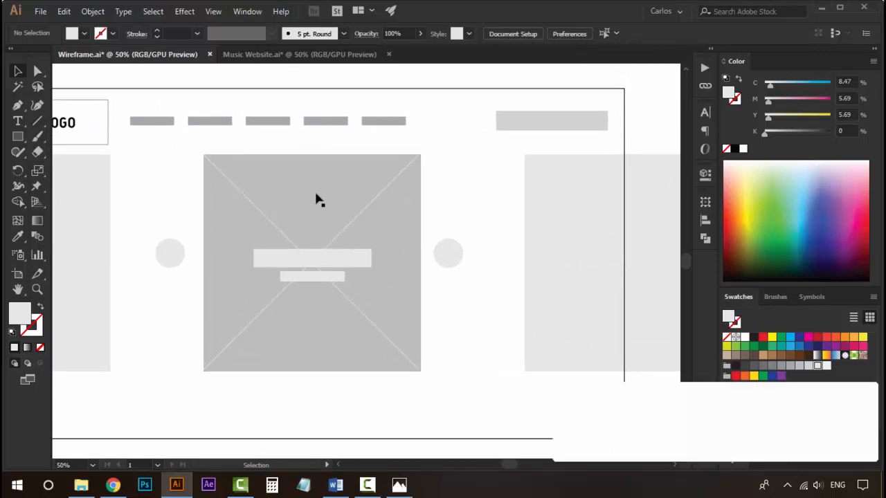
drag(453, 265, 323, 160)
click(338, 169)
click(321, 164)
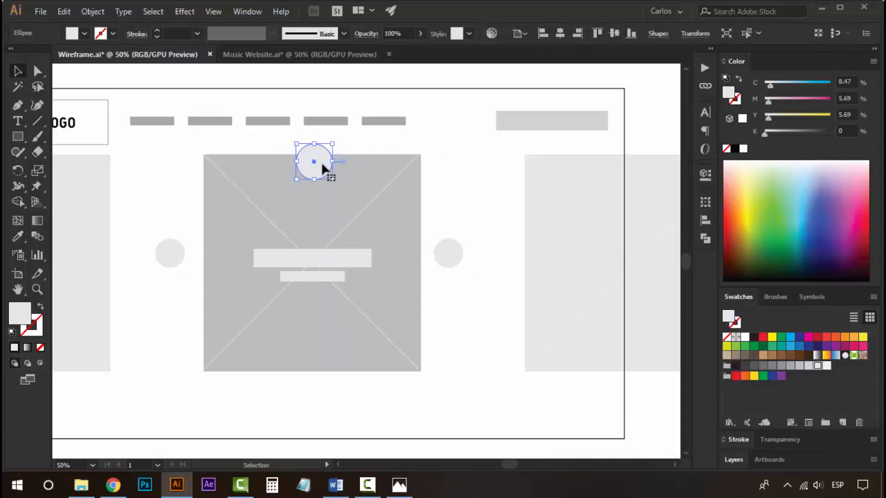
click(444, 220)
Draw a narrow vertical rectangle inside the top circle and fill it with a mid grey swatch.
click(25, 137)
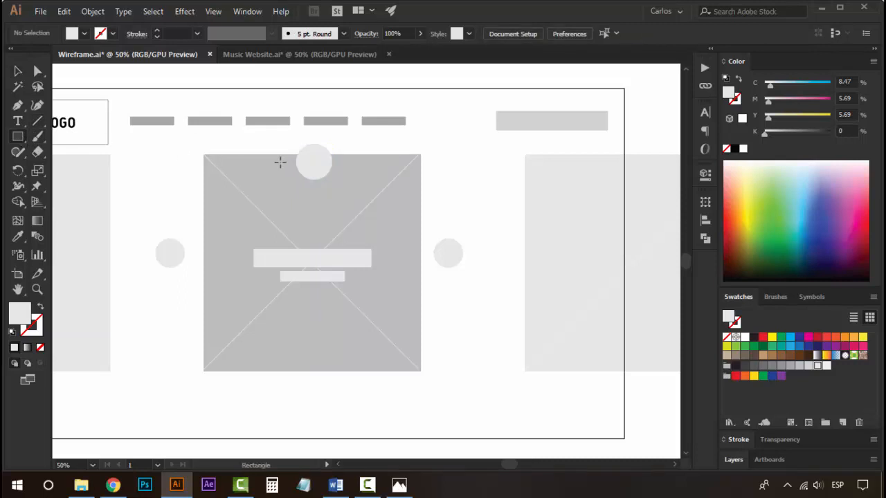
drag(313, 167, 313, 166)
key(z)
click(318, 176)
click(323, 178)
click(476, 403)
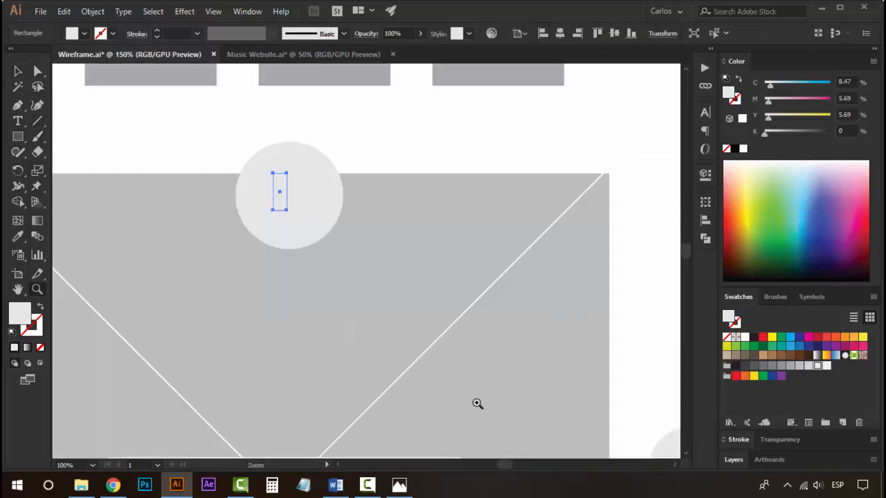
click(279, 182)
key(v)
click(791, 365)
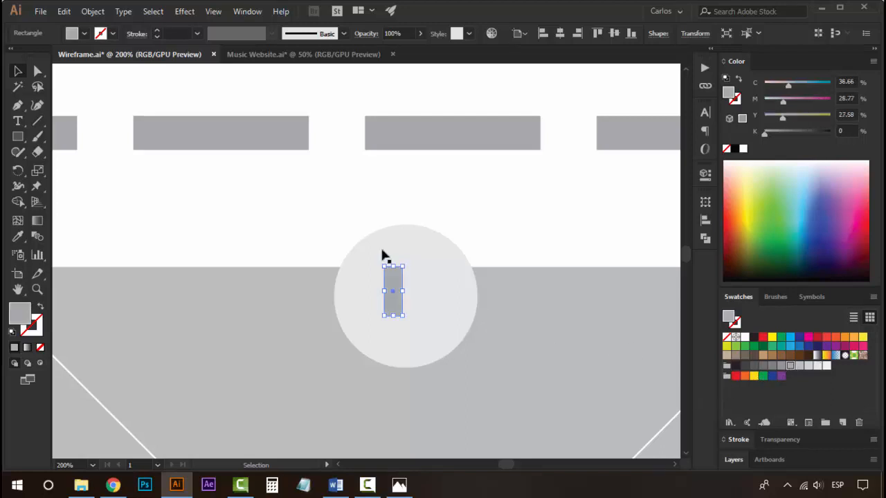
Duplicate the narrow bar to its right to form a pause icon.
click(385, 256)
drag(397, 287, 423, 288)
click(457, 279)
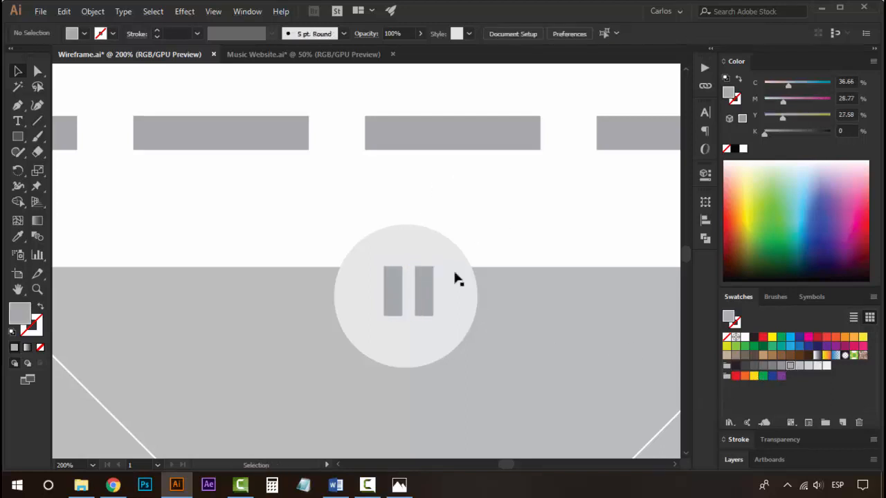
Duplicate the shorter text bar down near the bottom edge of the main image placeholder.
key(z)
alt+click(398, 295)
alt+click(389, 293)
alt+click(367, 263)
alt+click(354, 243)
alt+click(361, 280)
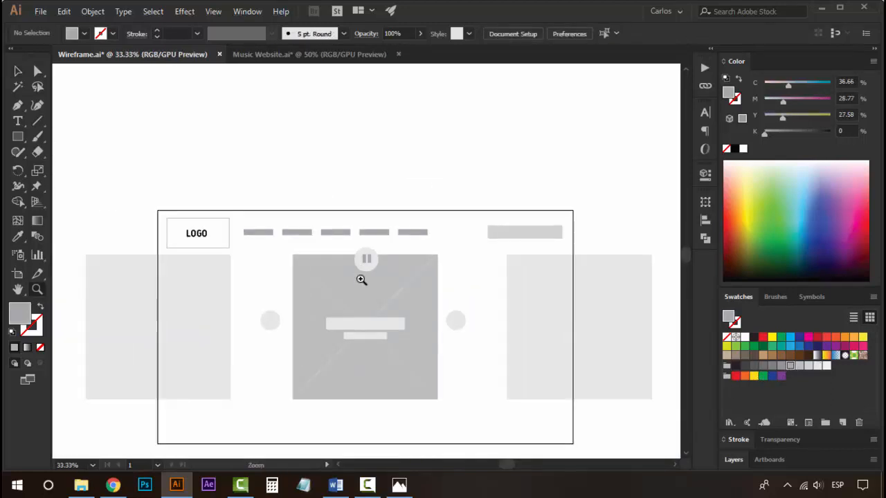
click(361, 279)
key(v)
click(374, 186)
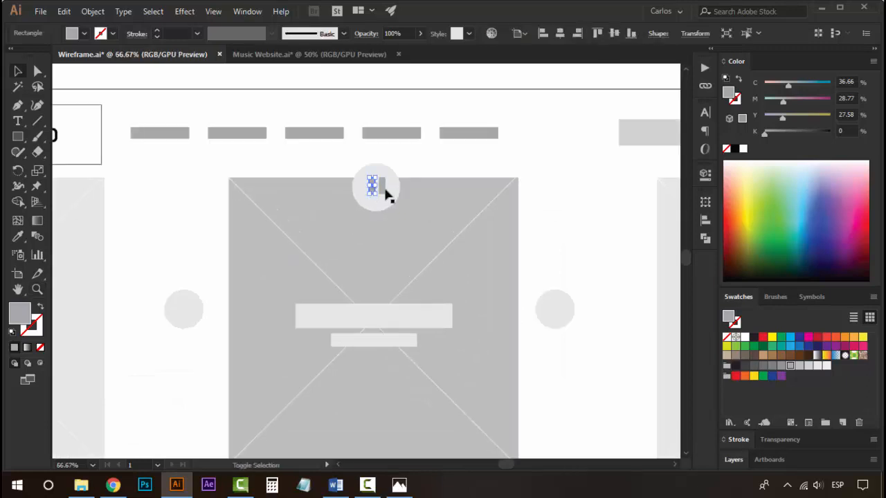
shift+click(382, 185)
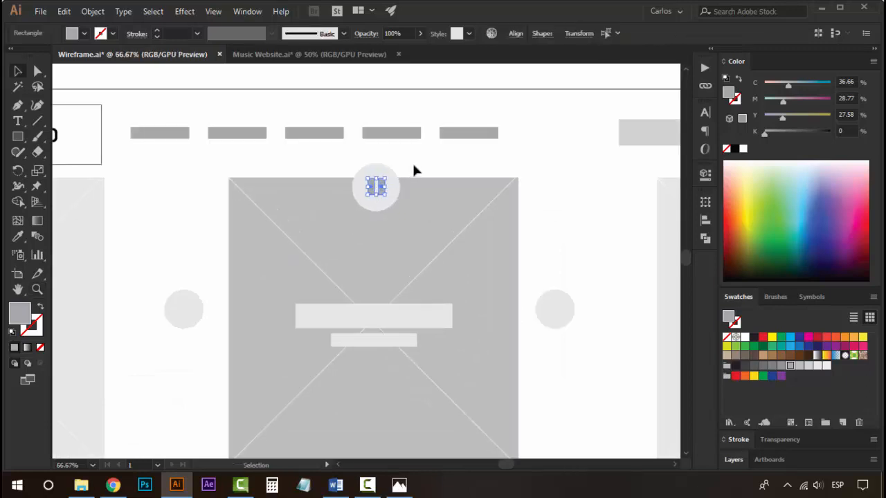
click(415, 170)
drag(419, 291, 378, 241)
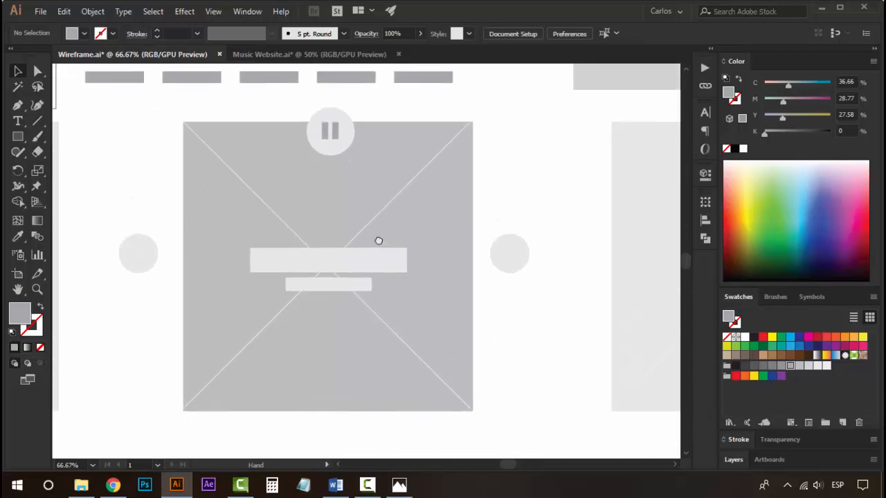
click(334, 286)
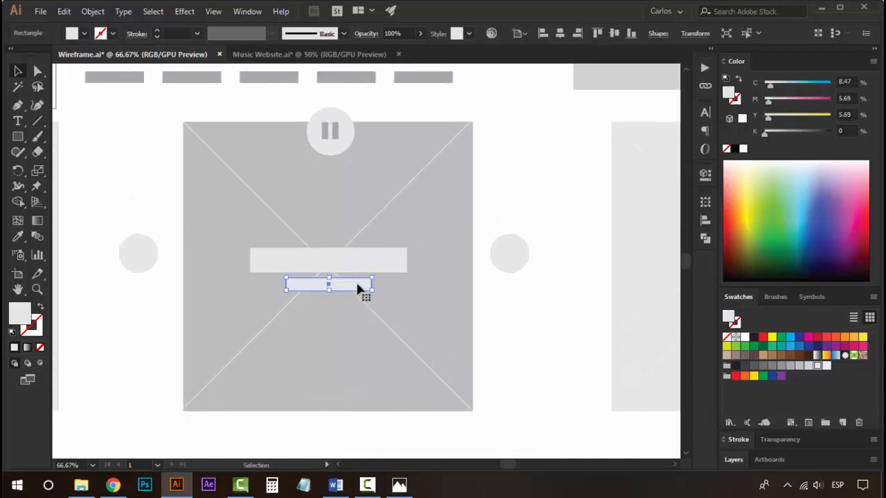
drag(357, 289, 336, 395)
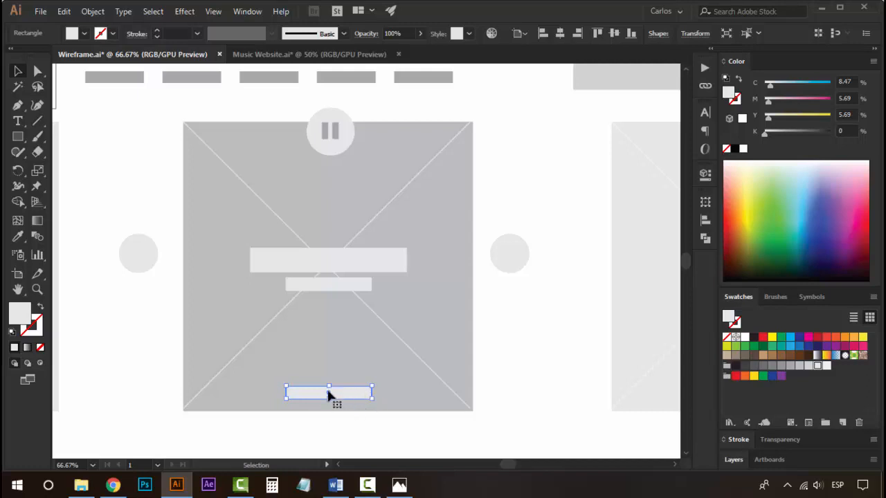
key(z)
alt+click(382, 285)
alt+click(382, 285)
alt+click(382, 285)
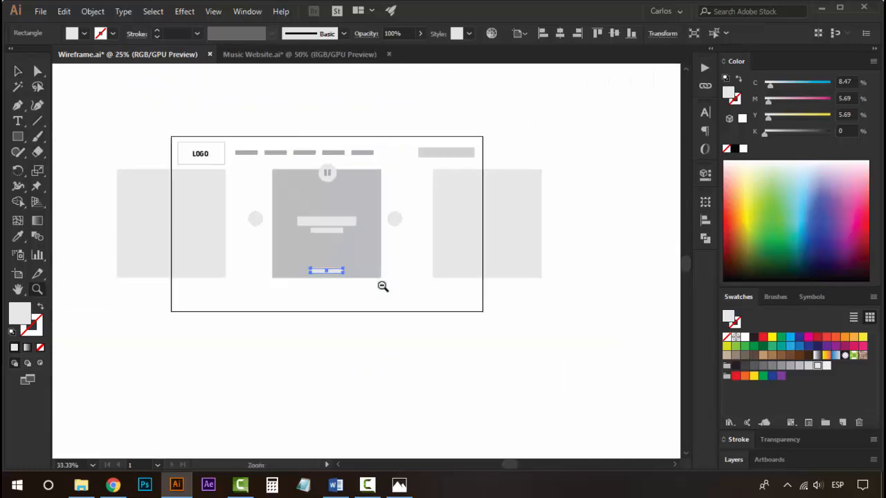
click(311, 213)
key(v)
key(z)
click(376, 278)
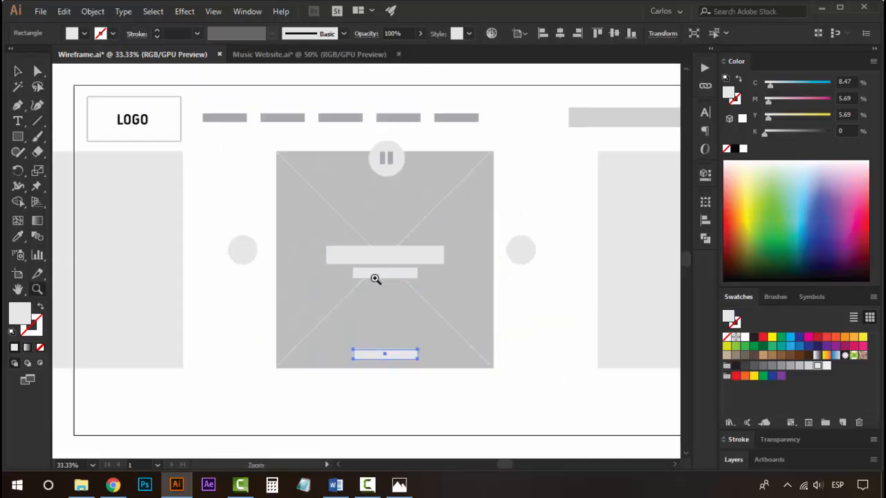
Draw a wide light grey rectangle below the main image placeholder, near the artboard's bottom edge, and nudge it into place.
key(v)
drag(411, 242, 348, 271)
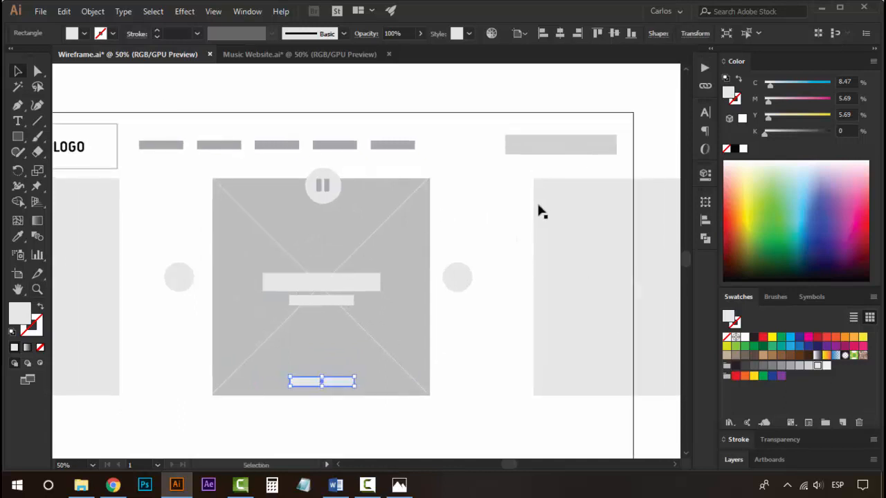
click(424, 205)
click(469, 211)
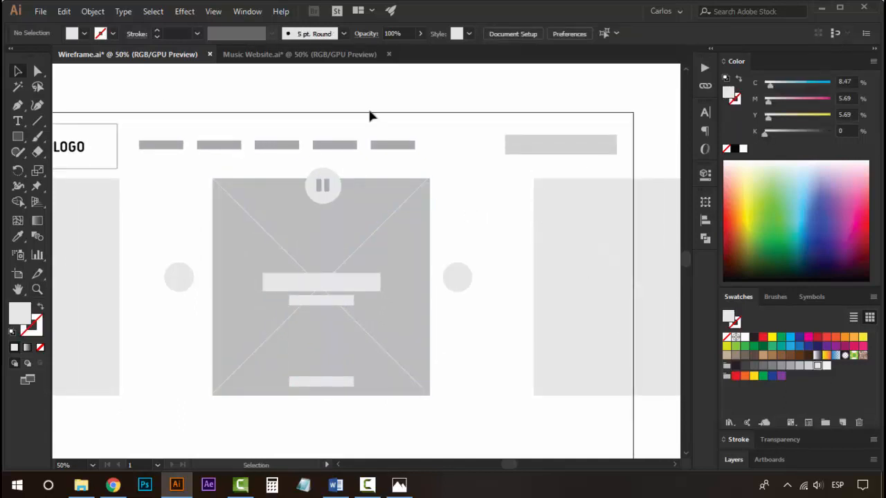
drag(344, 166, 445, 181)
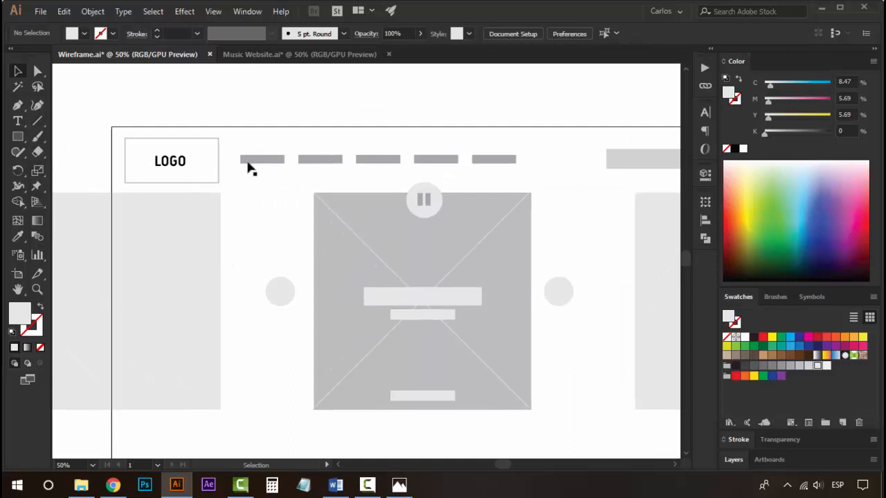
drag(518, 168, 378, 166)
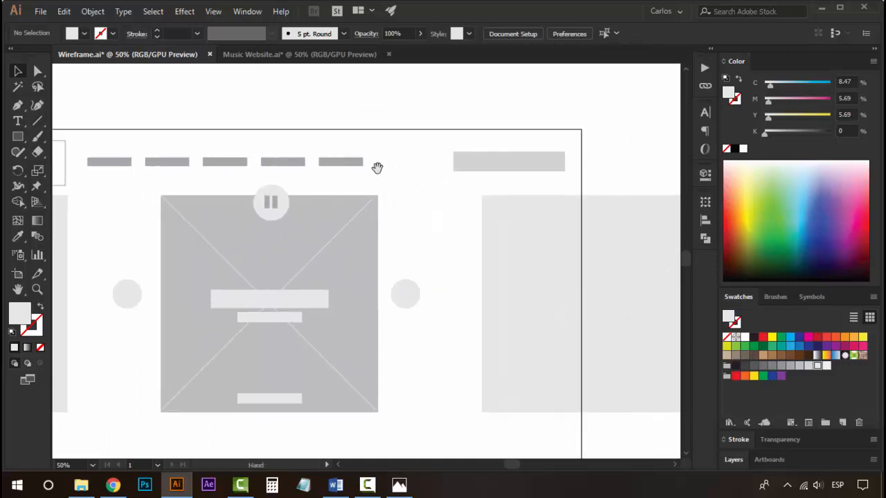
drag(391, 224, 455, 140)
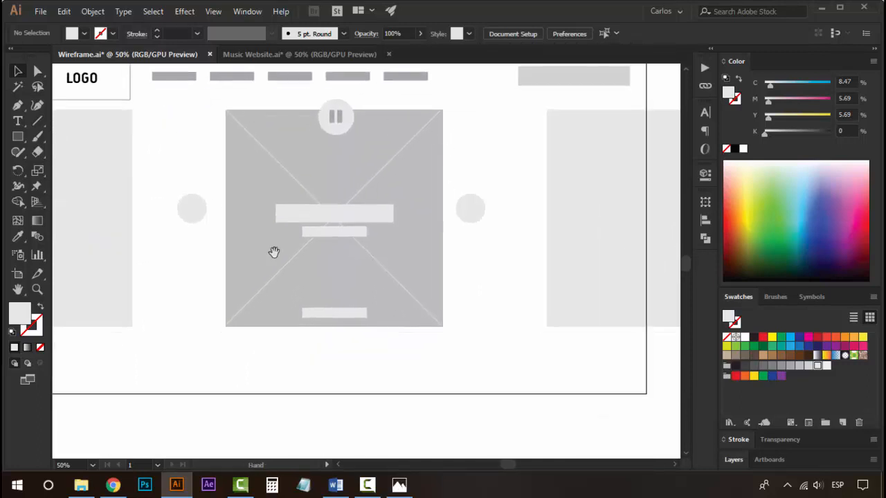
drag(325, 203, 381, 191)
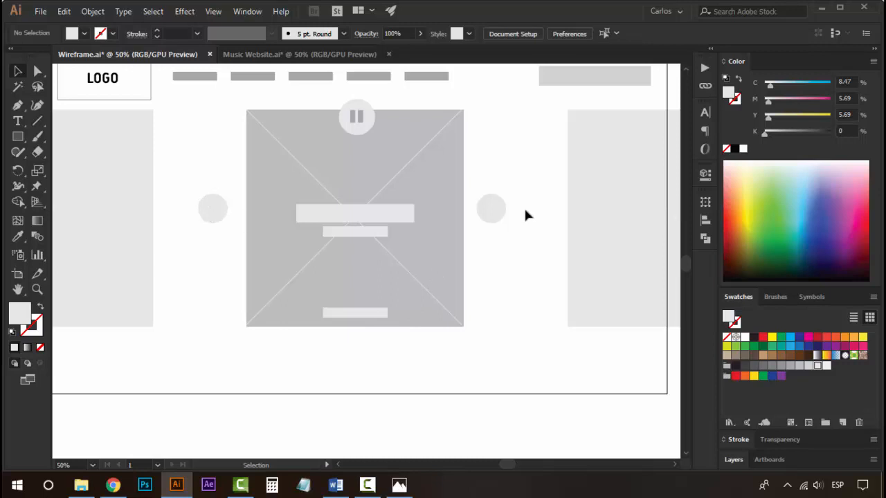
drag(520, 342, 511, 306)
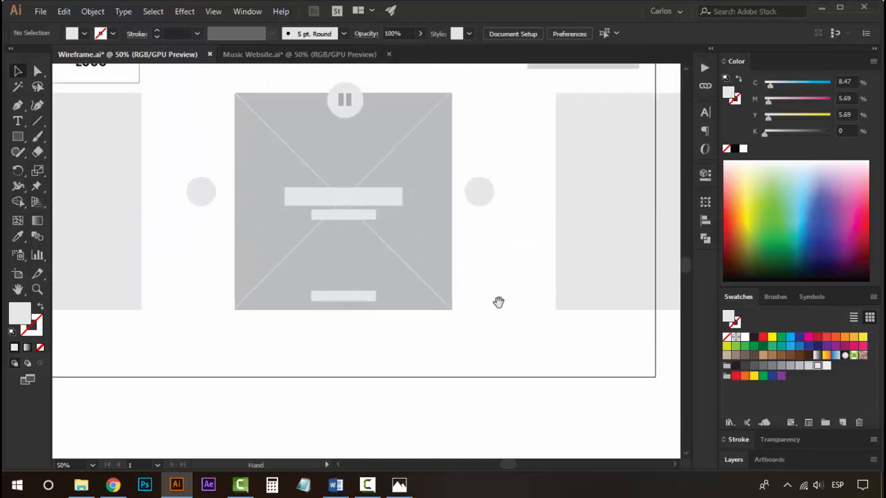
click(17, 137)
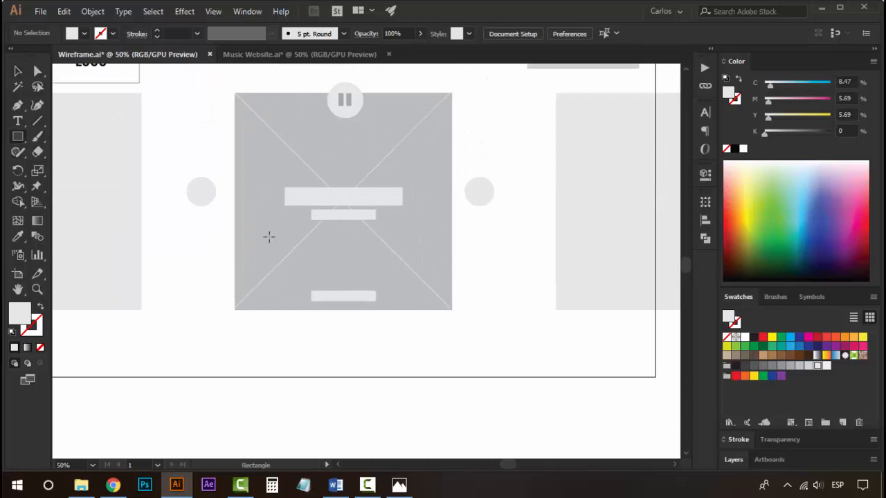
mouse_move(231, 337)
mouse_down()
mouse_move(411, 365)
mouse_move(454, 358)
mouse_move(419, 354)
mouse_up()
key(v)
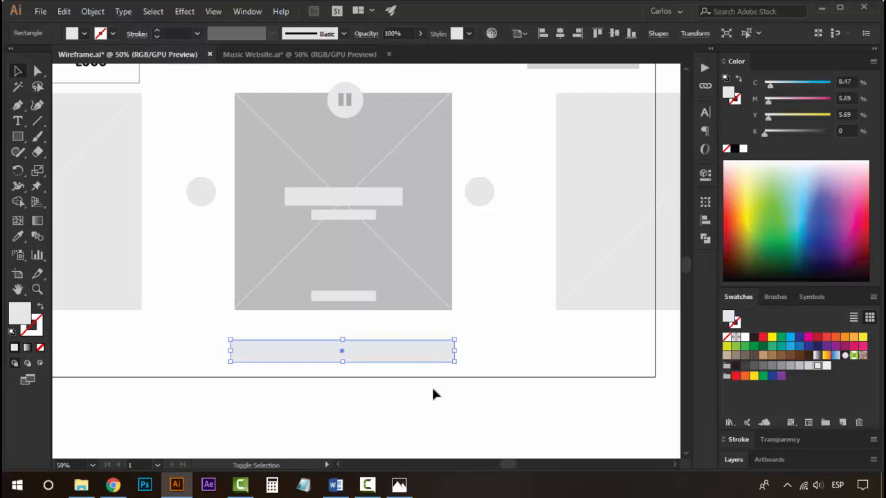
click(431, 385)
click(420, 354)
key(Right)
key(Up)
key(Up)
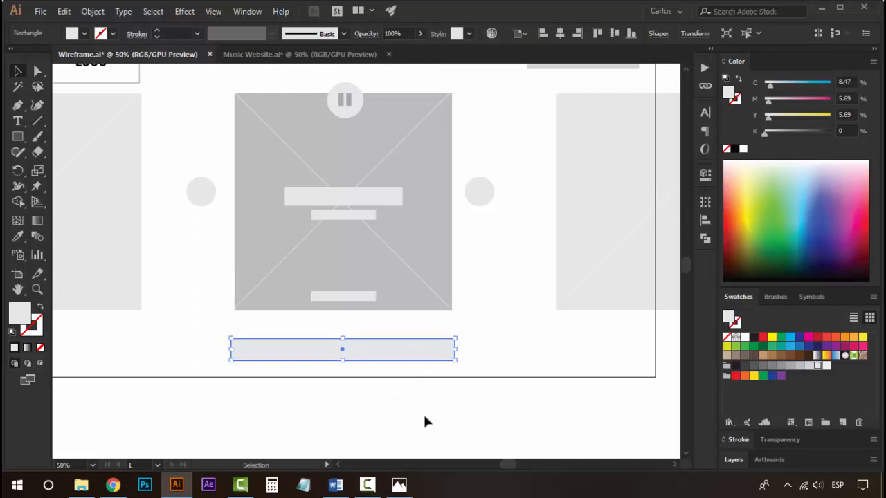
click(423, 413)
click(413, 352)
click(425, 416)
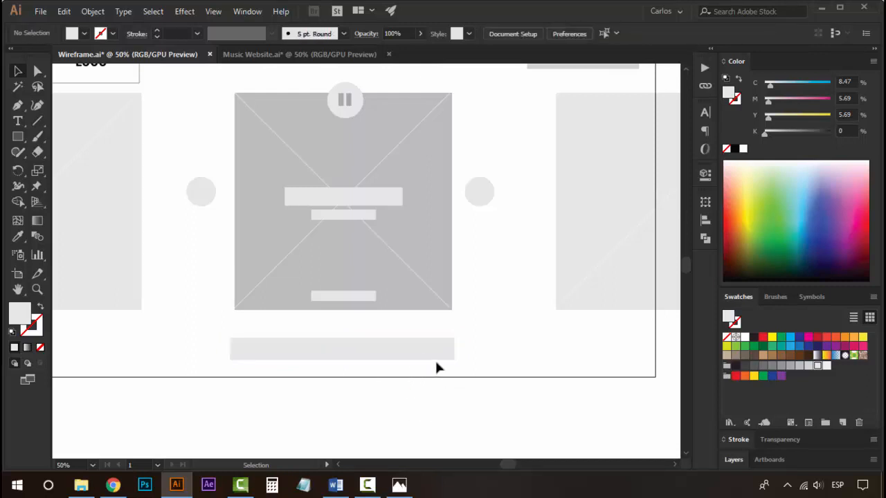
Duplicate the artboard together with the whole wireframe to its right.
key(z)
alt+click(353, 279)
alt+click(354, 281)
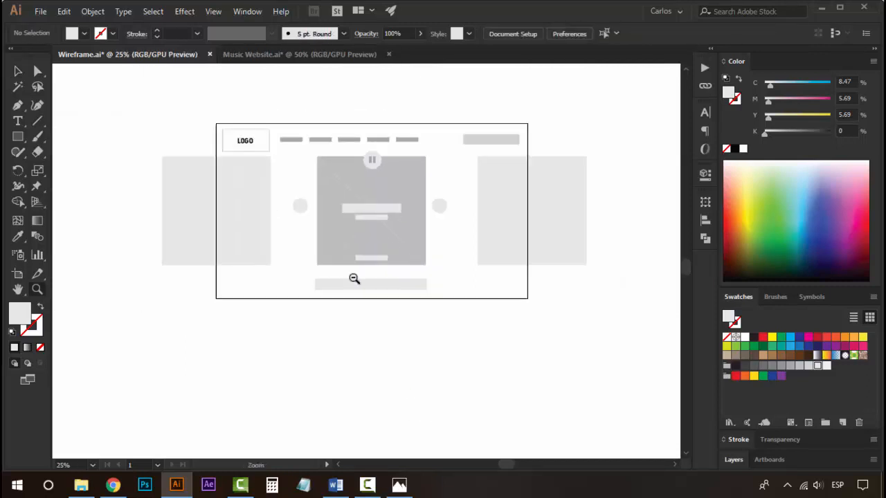
alt+click(305, 270)
click(306, 270)
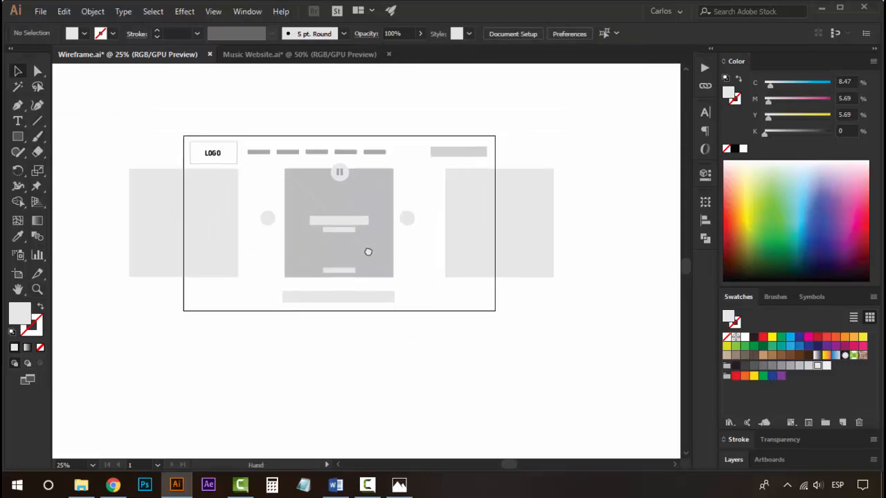
scroll(367, 253, right, 1)
scroll(372, 225, right, 1)
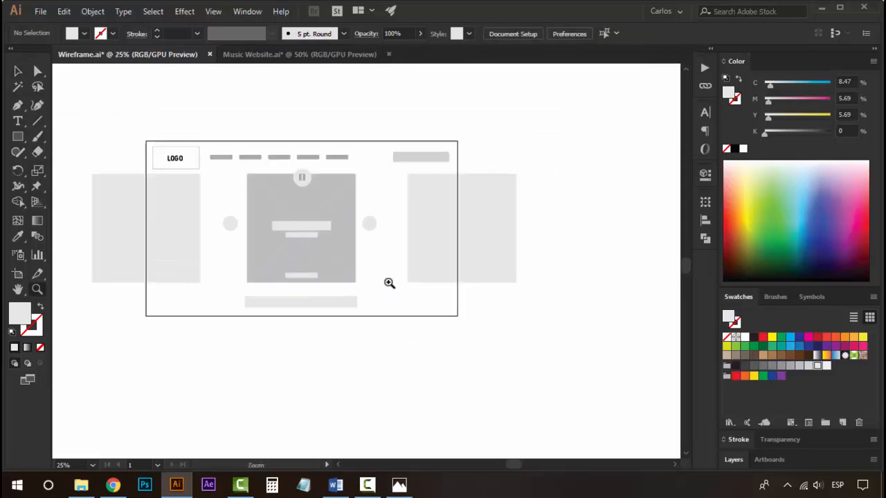
key(v)
click(303, 277)
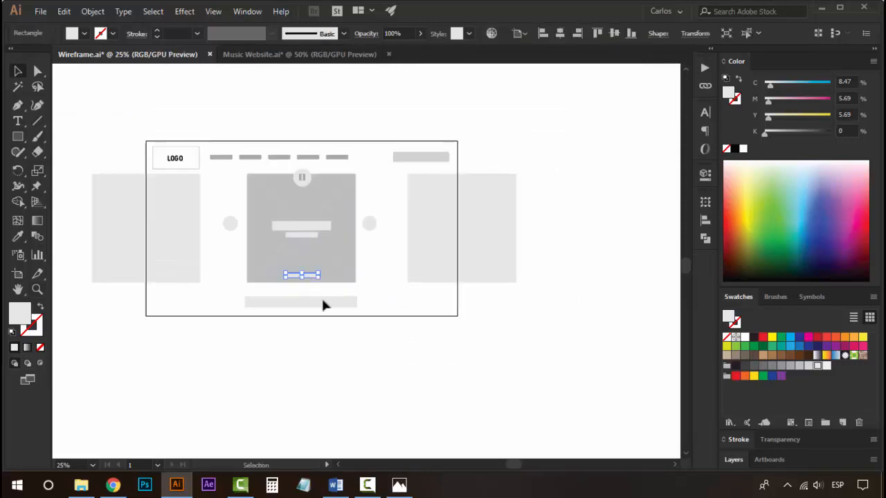
click(347, 354)
key(z)
alt+click(329, 240)
alt+click(328, 241)
drag(271, 294, 71, 238)
key(v)
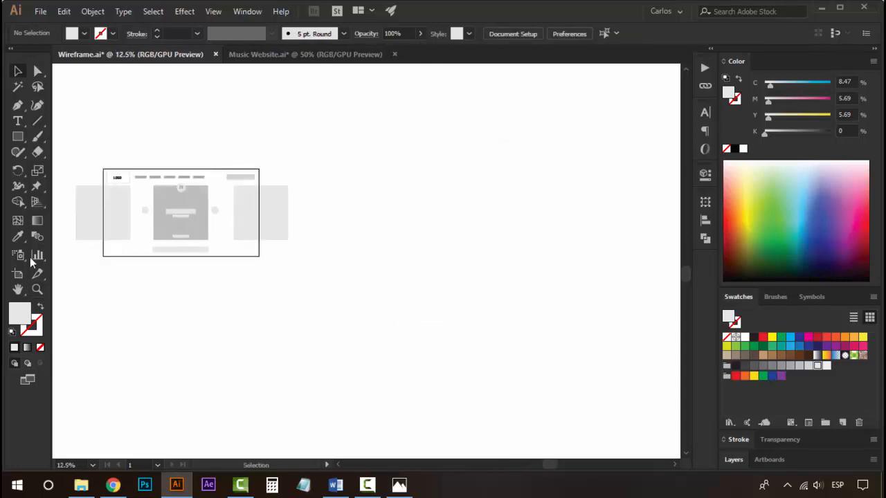
drag(185, 262, 219, 274)
key(shift+o)
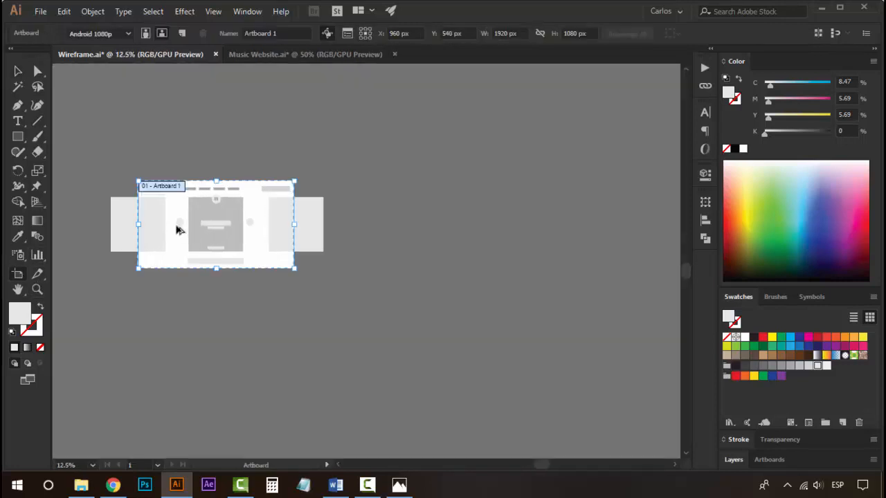
drag(177, 229, 414, 225)
key(z)
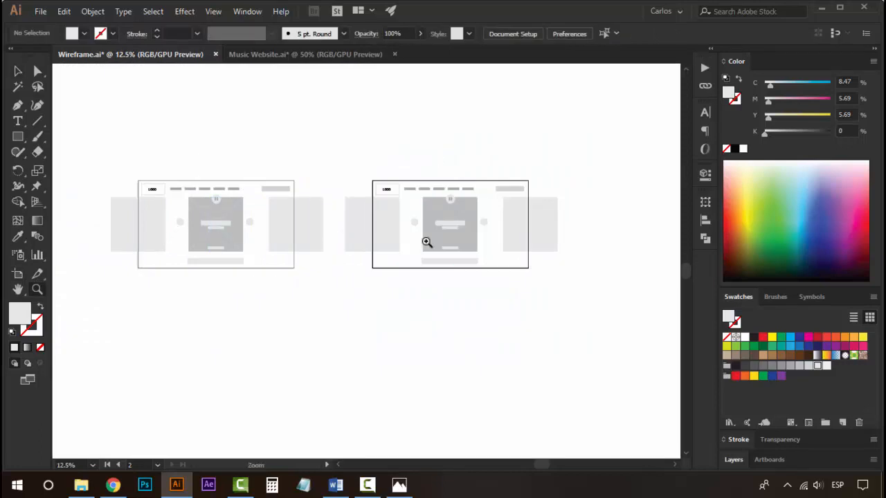
On the duplicated artboard, delete the two side slide placeholders.
click(427, 242)
click(366, 245)
click(365, 246)
key(v)
drag(381, 261, 336, 247)
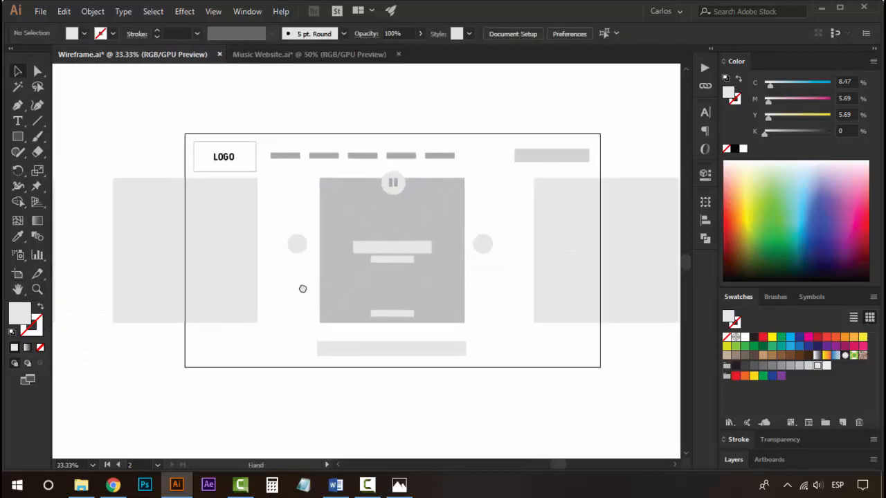
drag(303, 288, 277, 293)
click(538, 291)
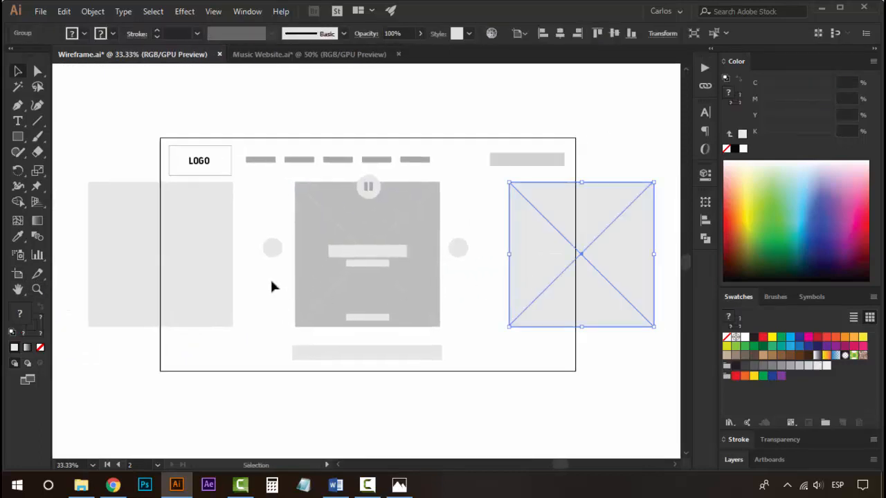
key(Delete)
click(191, 276)
key(Delete)
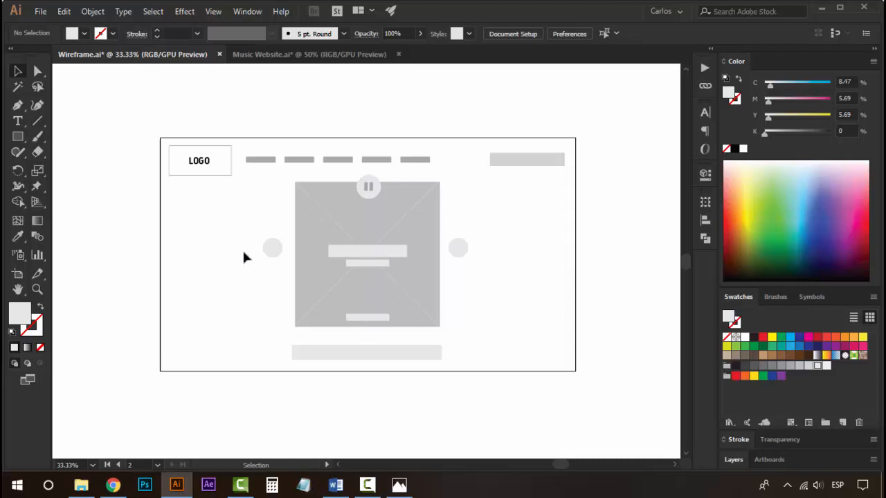
Delete both arrow circles and the pause button on the duplicated artboard.
click(273, 251)
key(Delete)
click(454, 249)
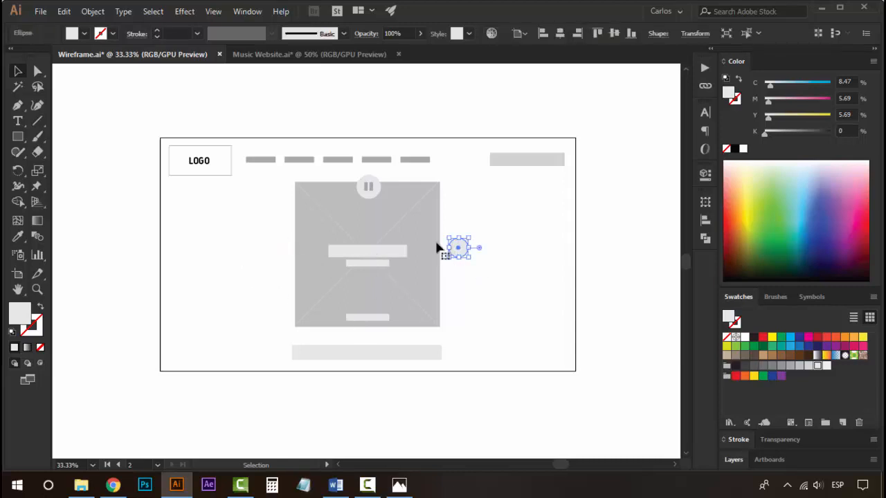
key(Delete)
click(367, 190)
click(371, 188)
key(Delete)
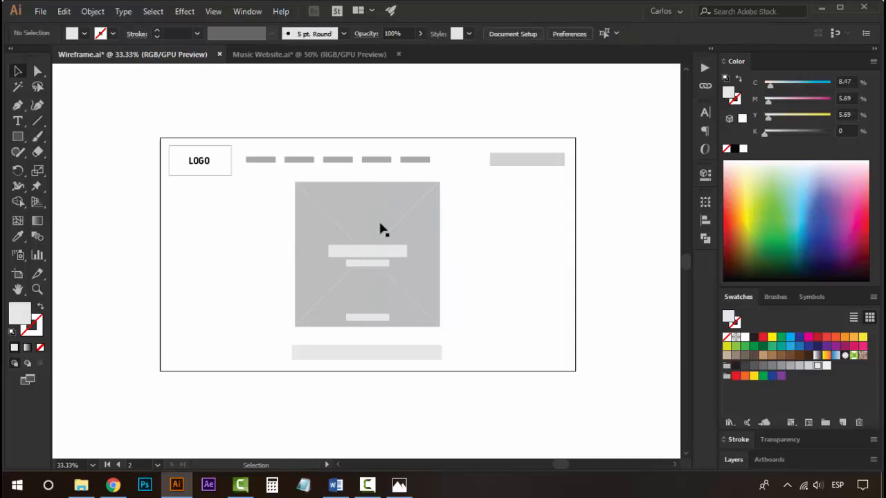
Delete the bottom text bar, the wide bar below the placeholder, and the shorter centre text bar.
click(375, 319)
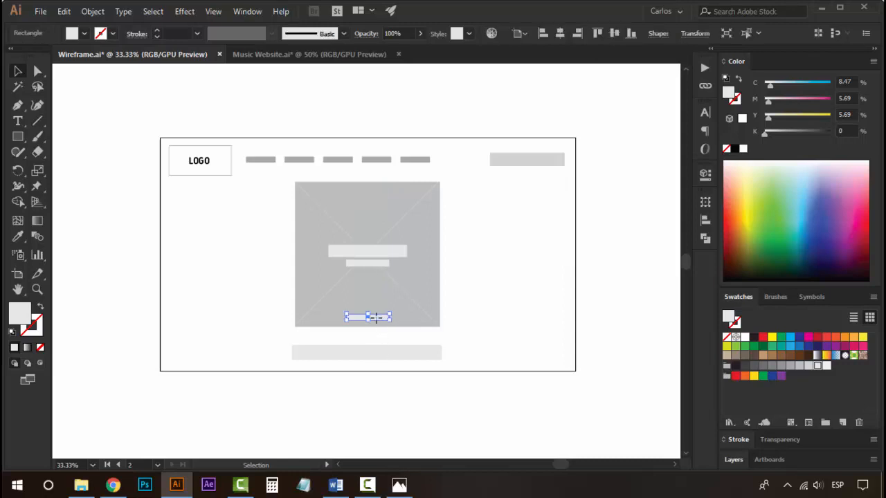
key(Delete)
click(386, 355)
key(Delete)
scroll(390, 268, up, 2)
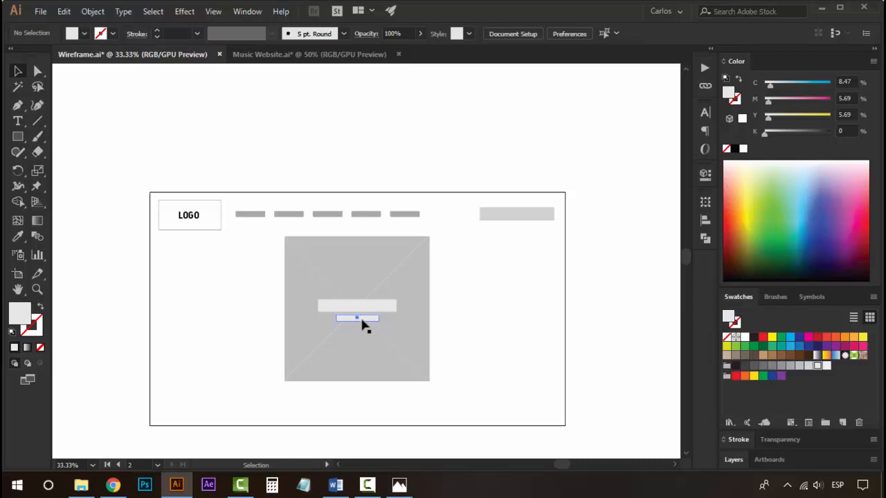
click(360, 318)
key(Delete)
Resize the main image placeholder to fill the whole artboard and send it to the back.
click(424, 262)
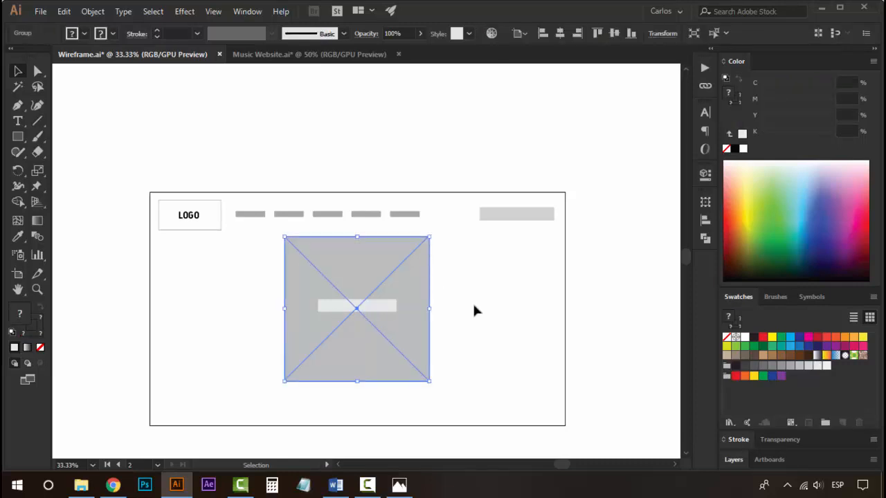
drag(418, 274, 284, 233)
drag(301, 340, 566, 427)
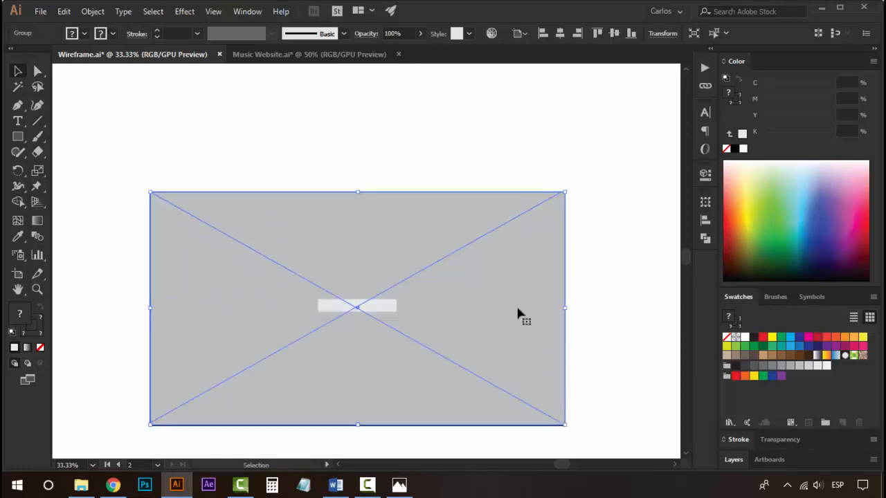
right_click(491, 251)
mouse_move(564, 391)
click(659, 433)
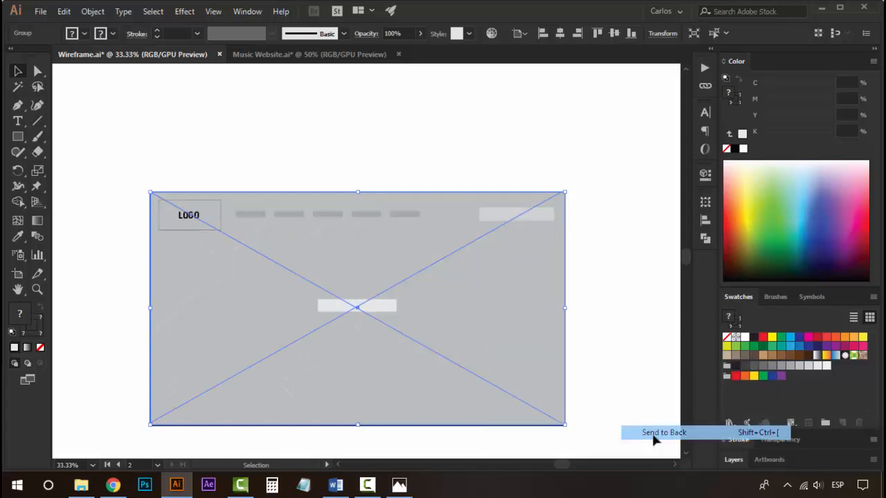
click(624, 228)
Fill the placeholder's background rectangle with a light grey swatch.
key(a)
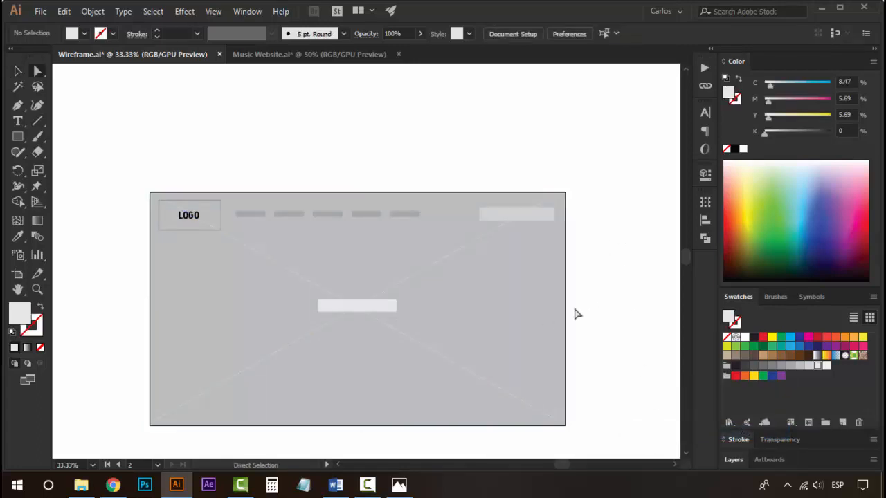
click(535, 318)
click(817, 366)
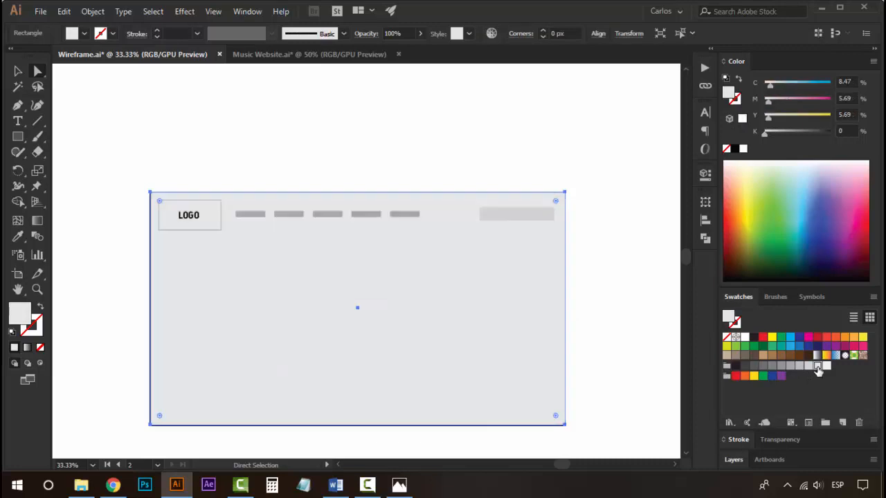
click(633, 265)
key(v)
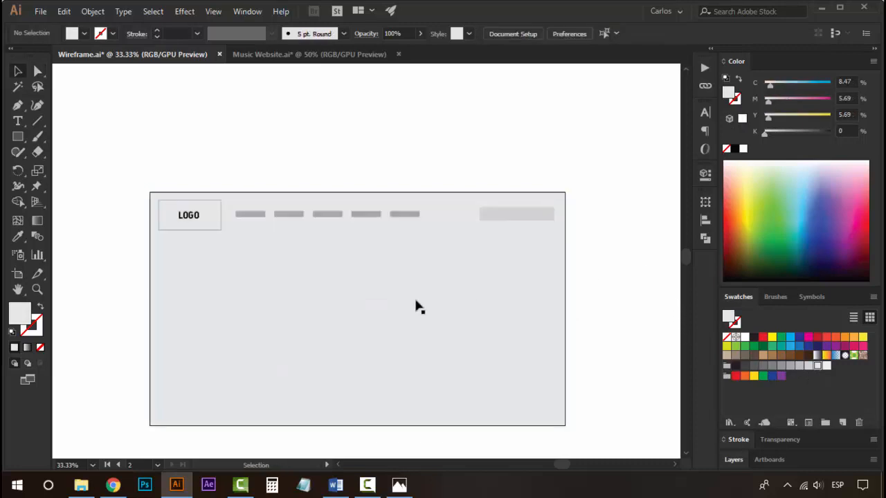
Fill the remaining centre text bar with a mid grey swatch and move it to the left side of the hero area.
click(372, 312)
click(825, 366)
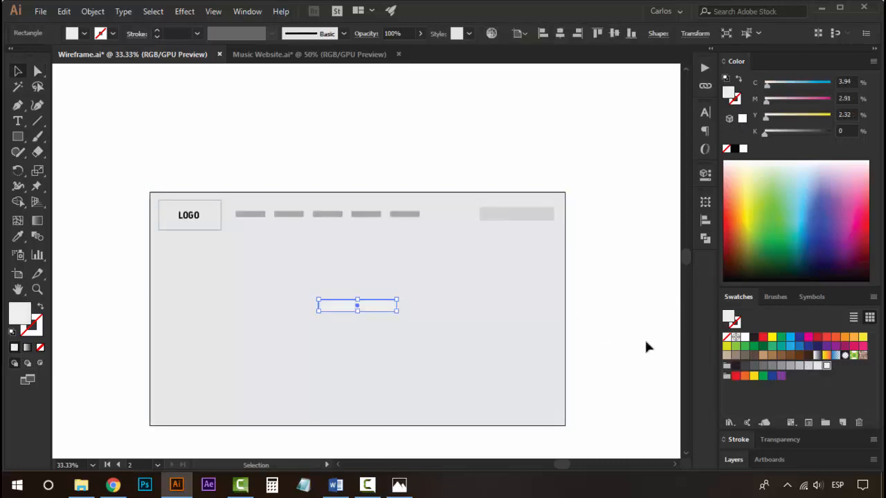
click(366, 291)
click(392, 308)
click(790, 366)
click(611, 296)
drag(372, 311, 222, 311)
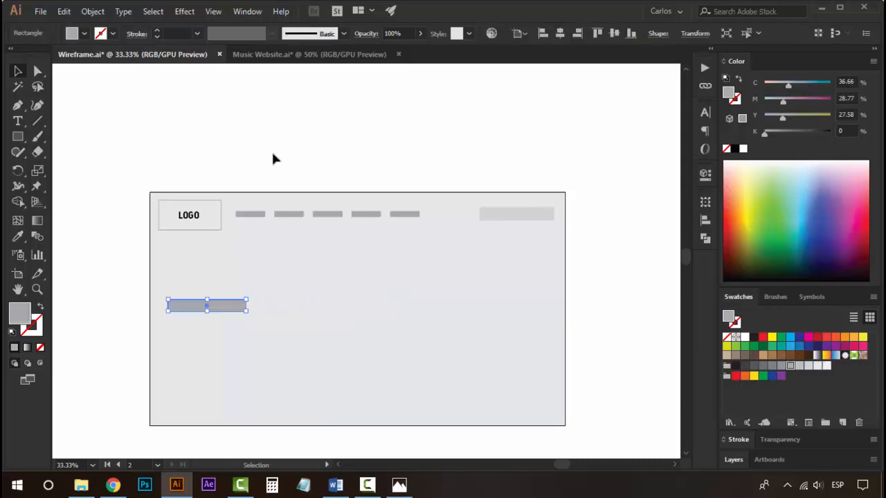
click(284, 144)
key(z)
click(312, 327)
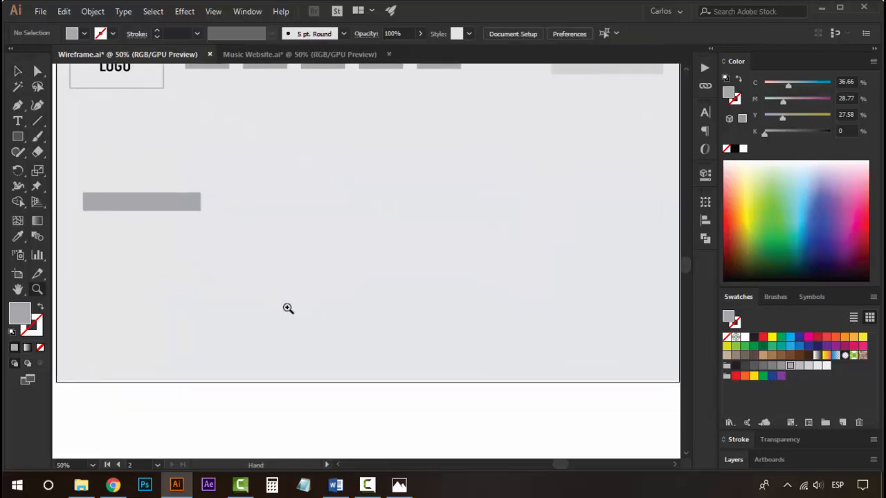
key(v)
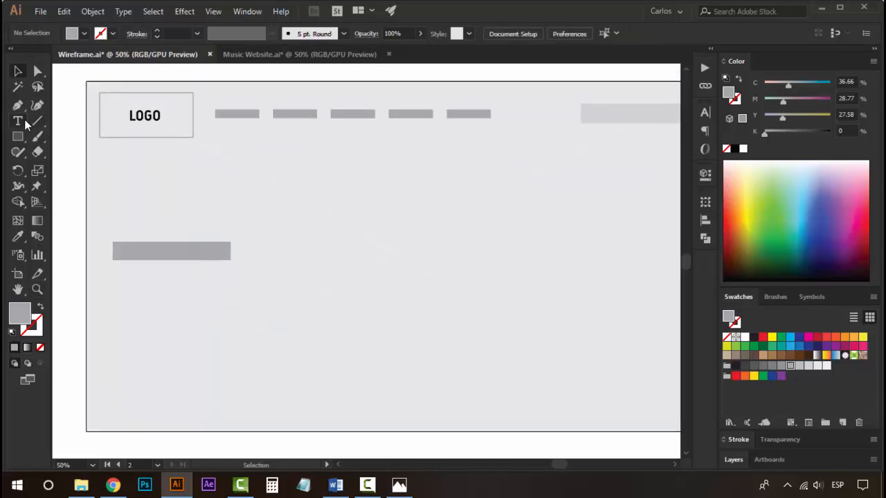
Draw a placeholder text area below the left grey bar and colour its text with a mid grey swatch.
click(18, 121)
drag(112, 270, 229, 391)
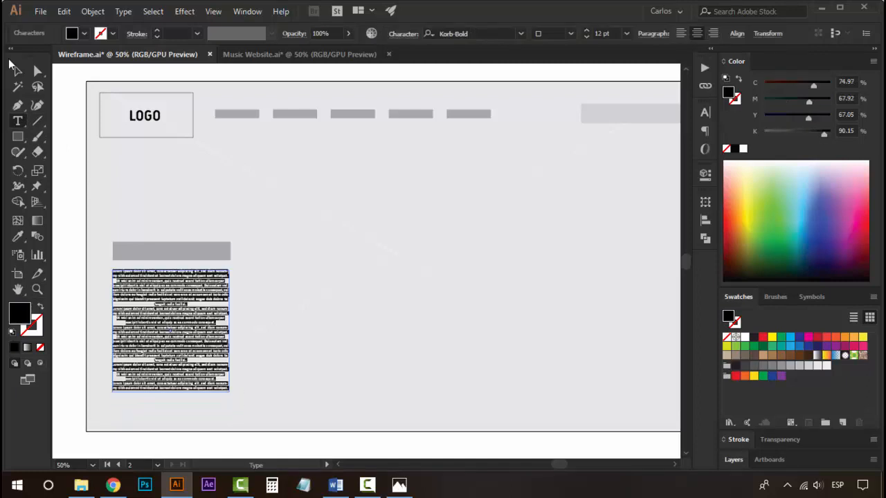
click(18, 69)
click(73, 212)
click(181, 292)
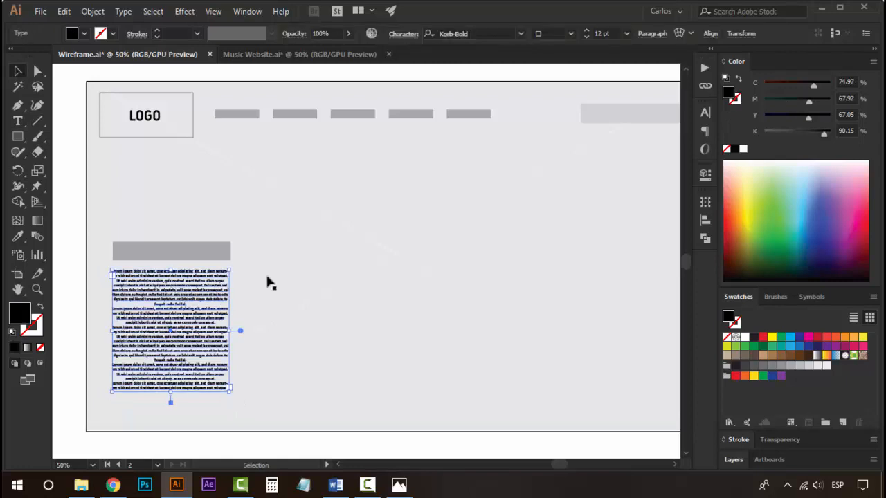
click(769, 365)
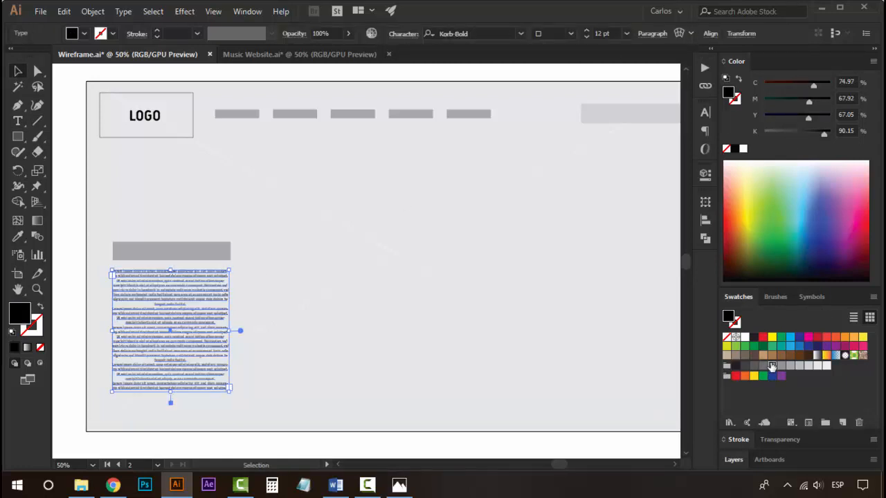
click(63, 163)
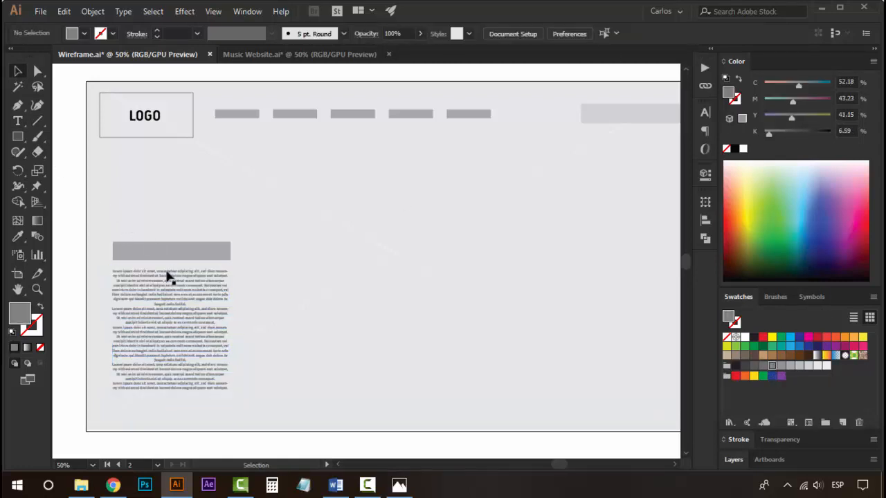
Duplicate the grey bar into three button bars lined up along the bottom-right corner of the hero area.
click(195, 299)
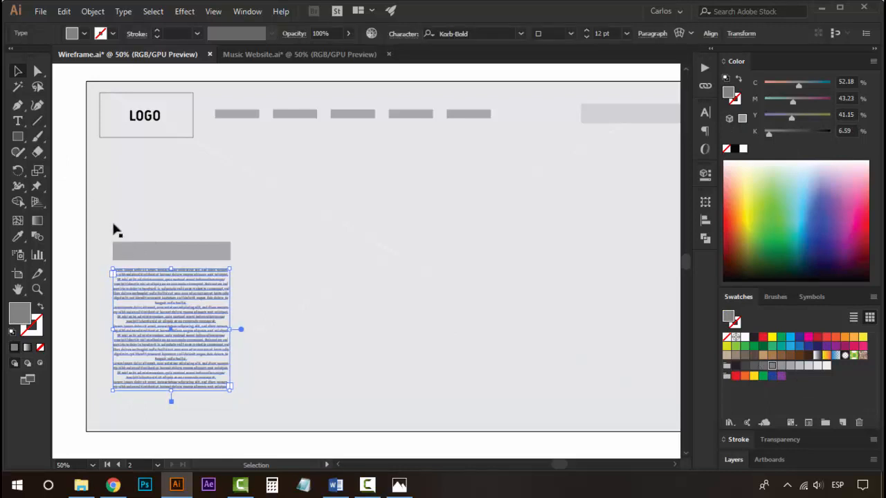
click(70, 212)
key(z)
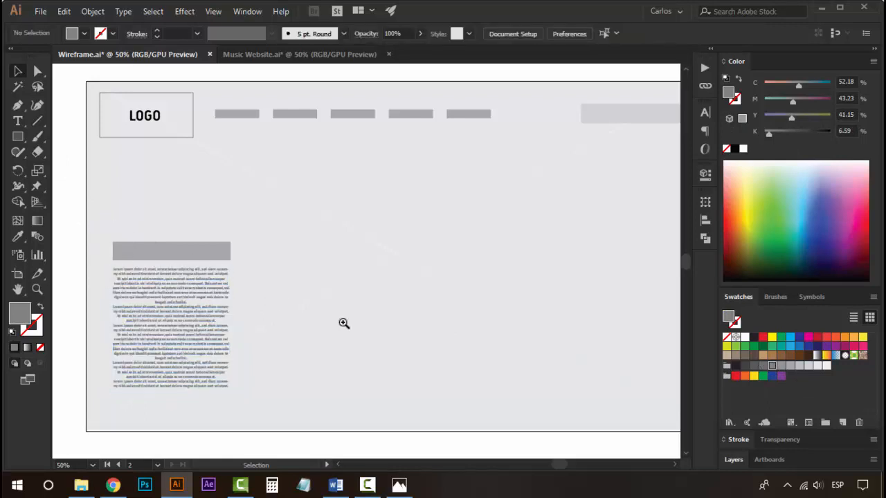
alt+click(412, 344)
key(v)
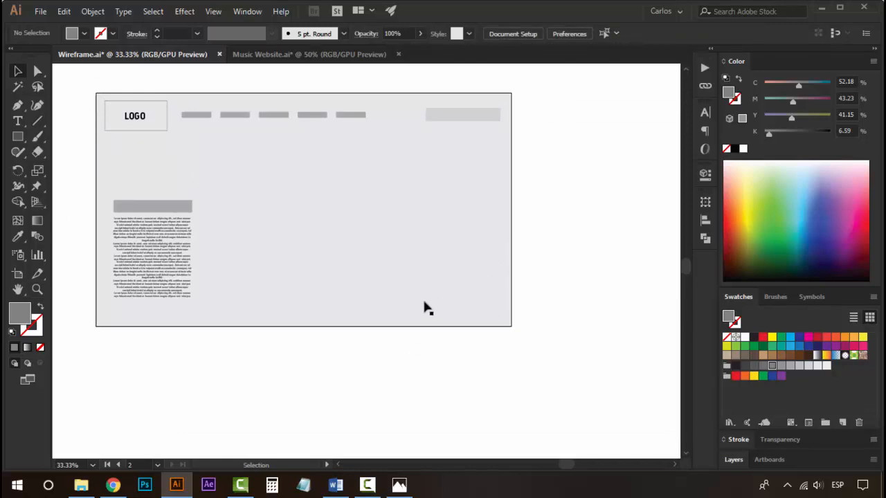
drag(155, 209, 454, 309)
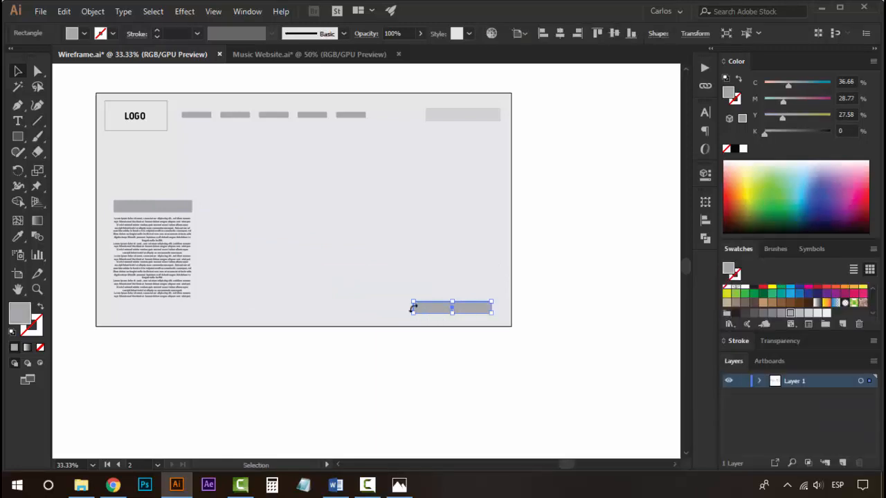
click(454, 362)
click(399, 265)
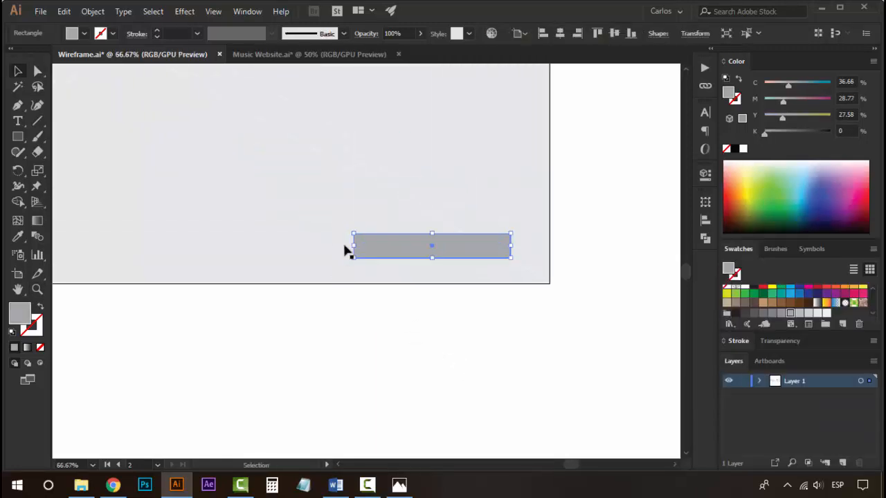
drag(383, 247, 418, 249)
drag(420, 290, 565, 389)
drag(625, 341, 418, 343)
click(513, 398)
click(433, 418)
Fill the logo box with white.
key(z)
alt+click(361, 215)
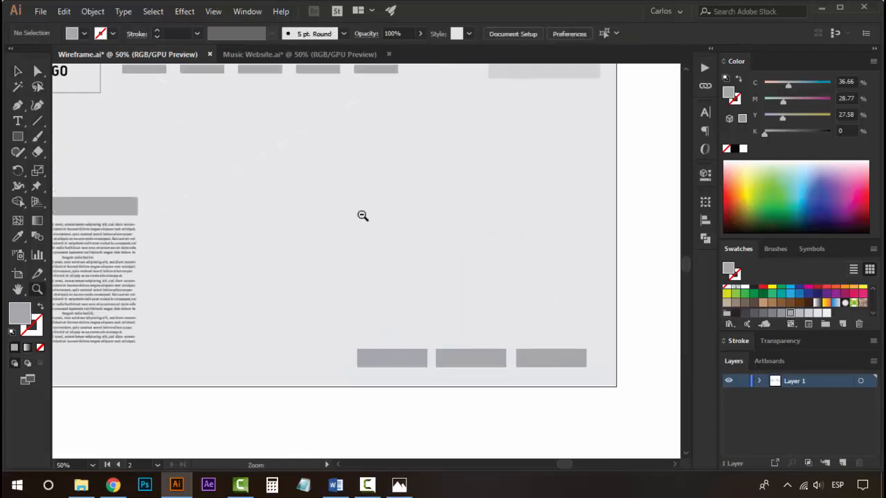
alt+click(362, 216)
alt+click(361, 214)
click(360, 293)
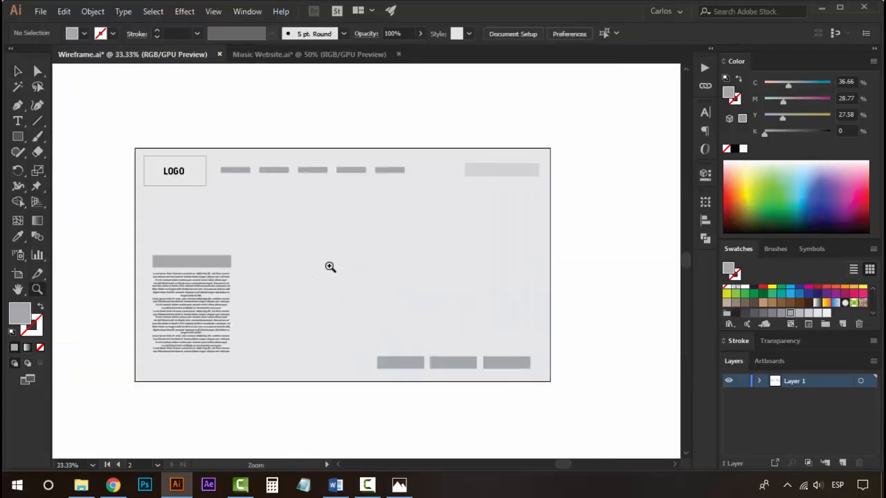
key(space)
drag(333, 269, 564, 251)
drag(243, 244, 402, 242)
drag(387, 262, 129, 265)
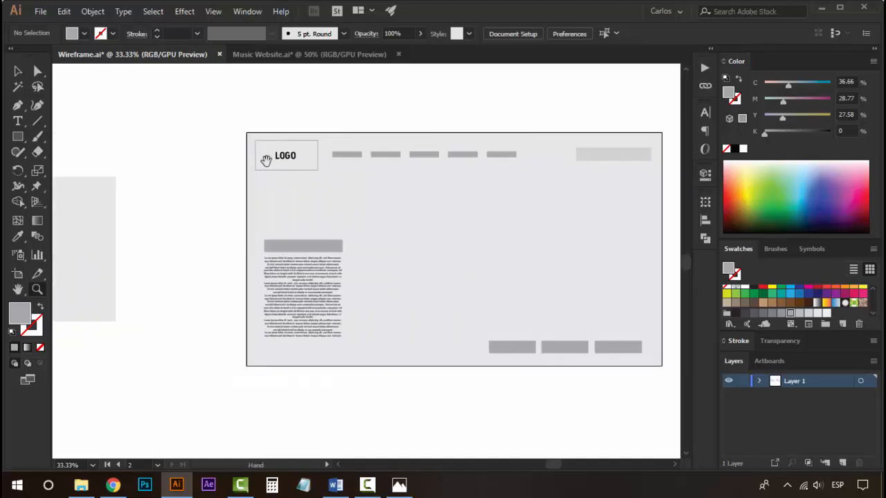
drag(491, 256, 401, 251)
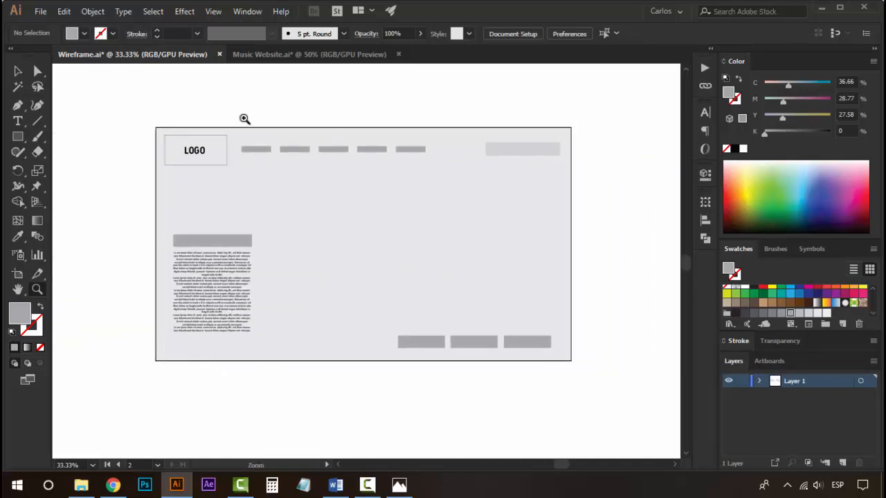
key(v)
click(226, 142)
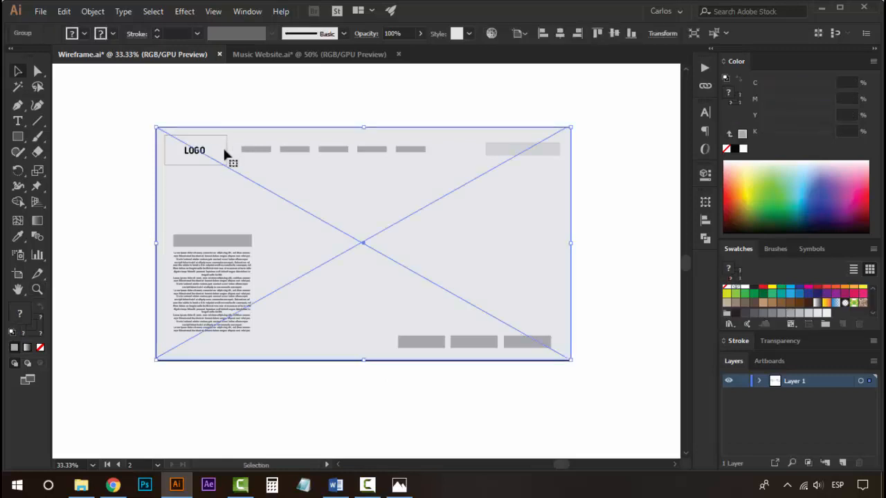
click(227, 156)
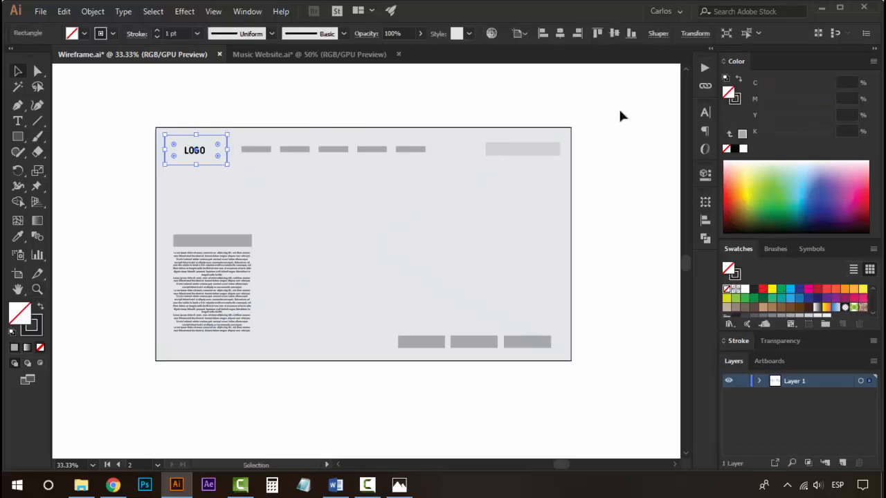
click(743, 151)
Zoom and pan across both artboards to review the finished wireframes.
click(345, 100)
alt+click(344, 239)
alt+click(338, 242)
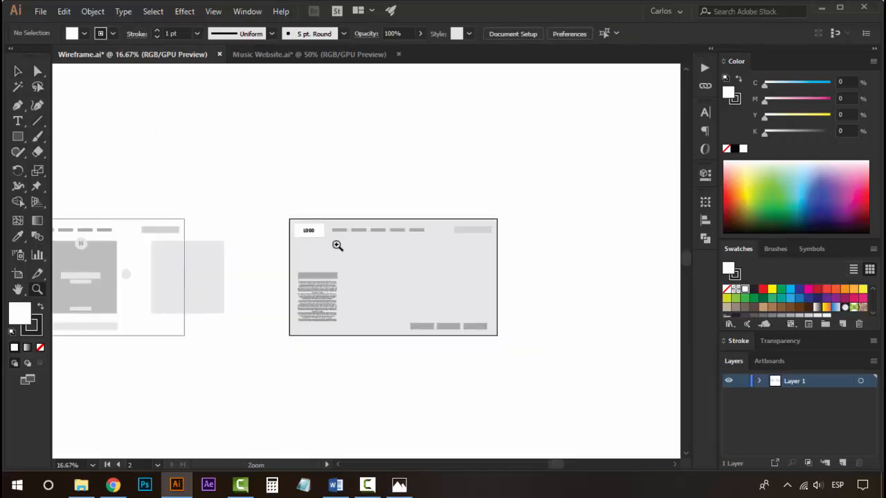
click(371, 260)
click(370, 261)
drag(410, 286, 376, 283)
alt+click(350, 316)
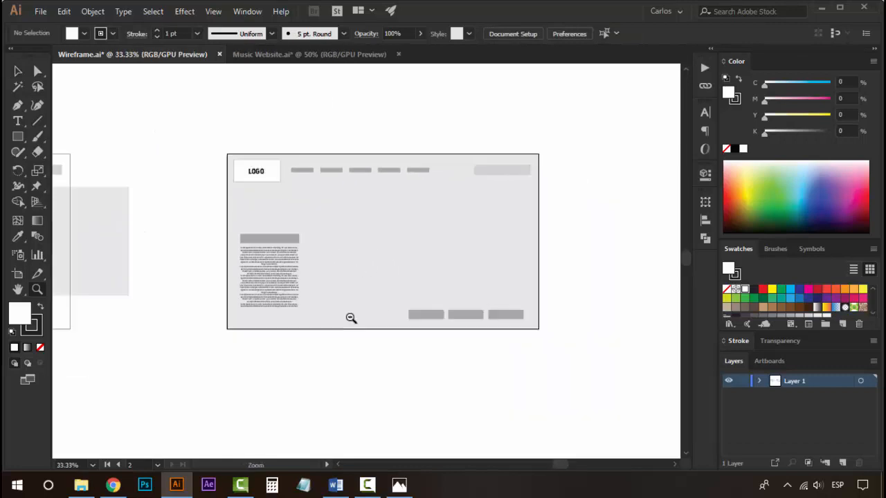
alt+click(351, 317)
drag(319, 232, 494, 265)
drag(389, 207, 320, 263)
click(305, 284)
click(306, 287)
drag(286, 301, 347, 263)
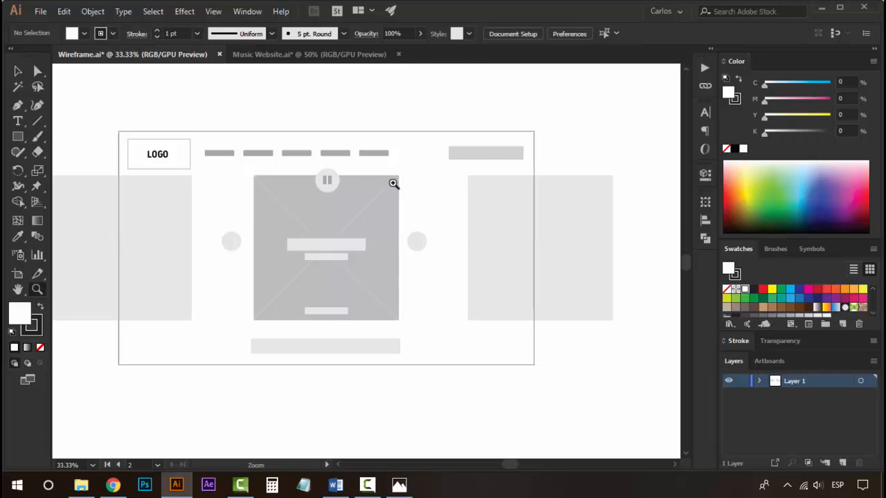
drag(394, 186, 427, 223)
key(v)
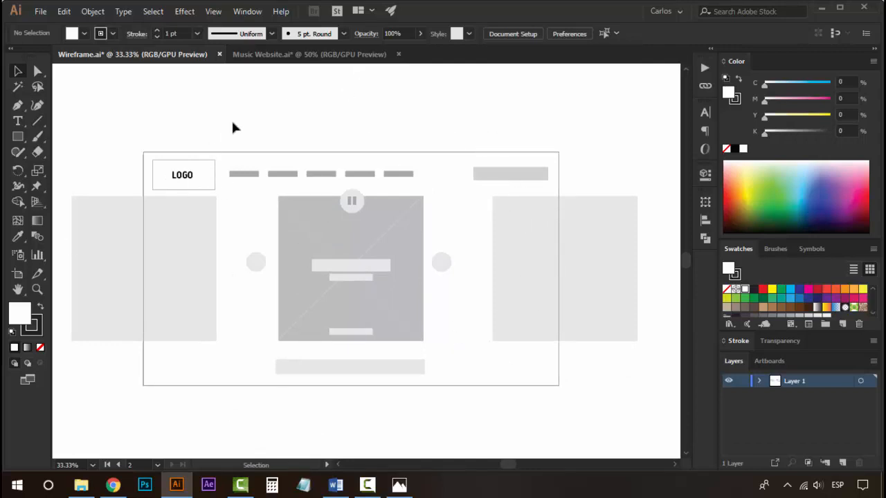
click(194, 171)
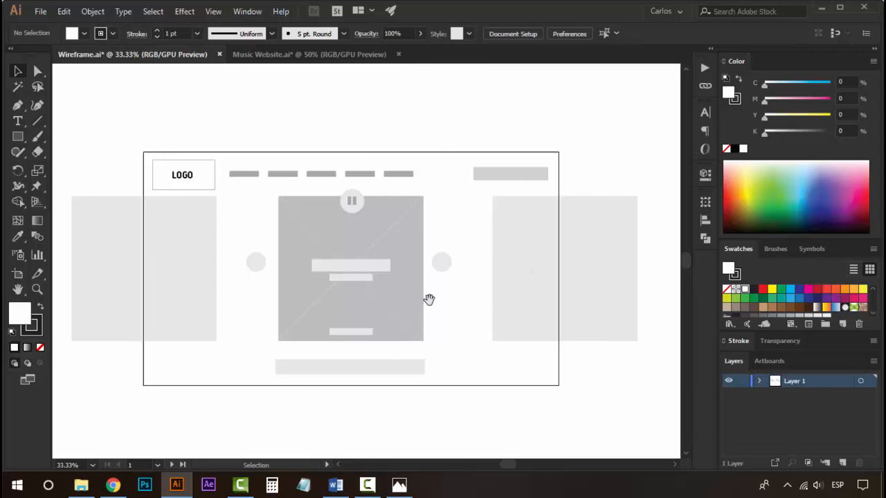
drag(429, 299, 384, 313)
drag(275, 282, 309, 279)
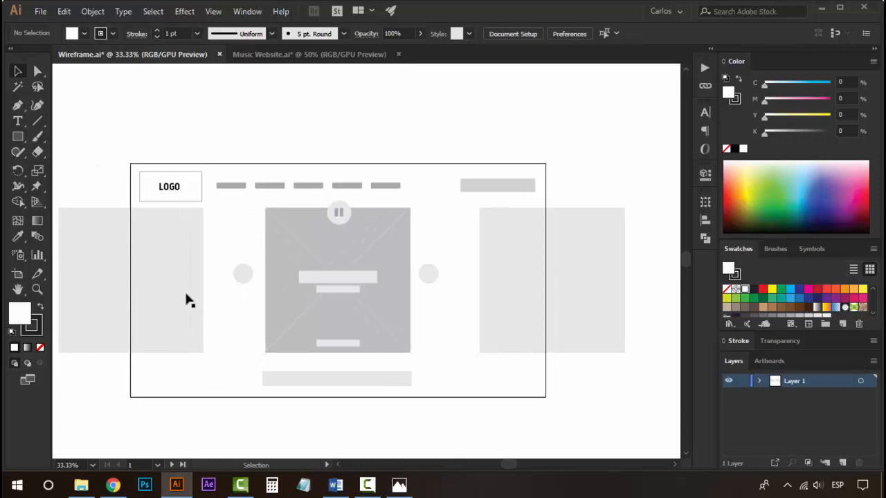
click(399, 235)
click(419, 186)
key(z)
click(345, 268)
key(v)
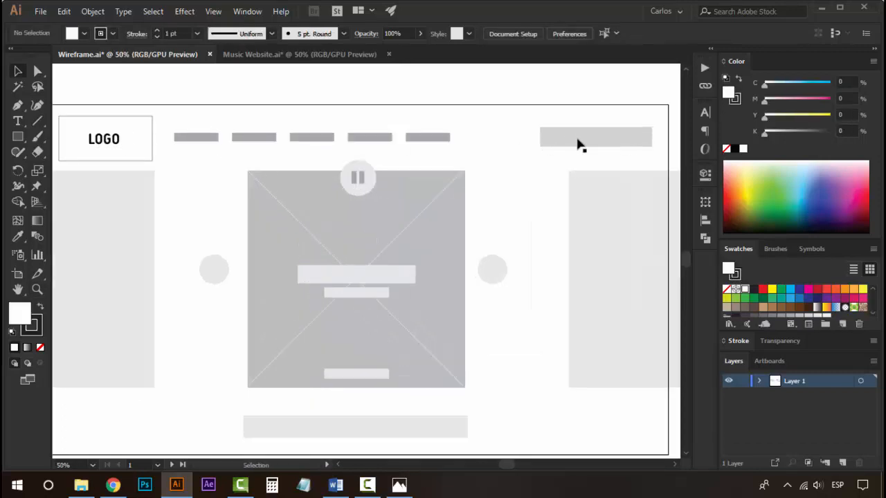
drag(551, 338, 450, 339)
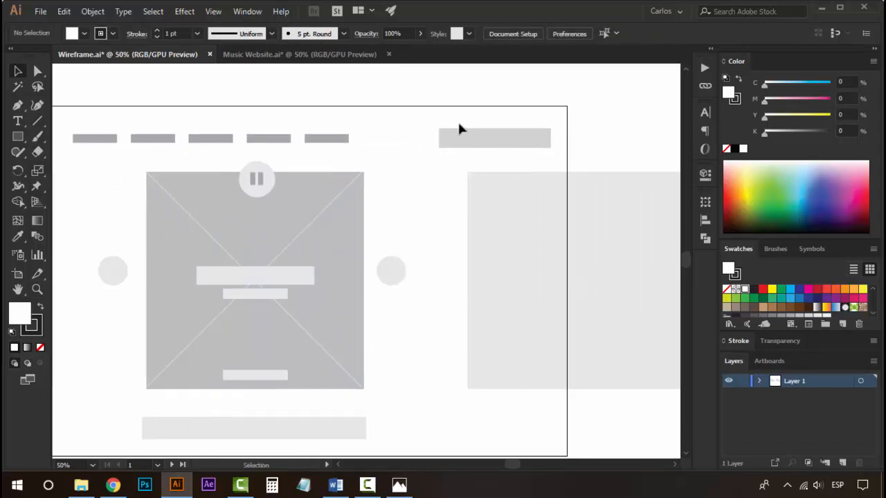
drag(340, 143, 513, 151)
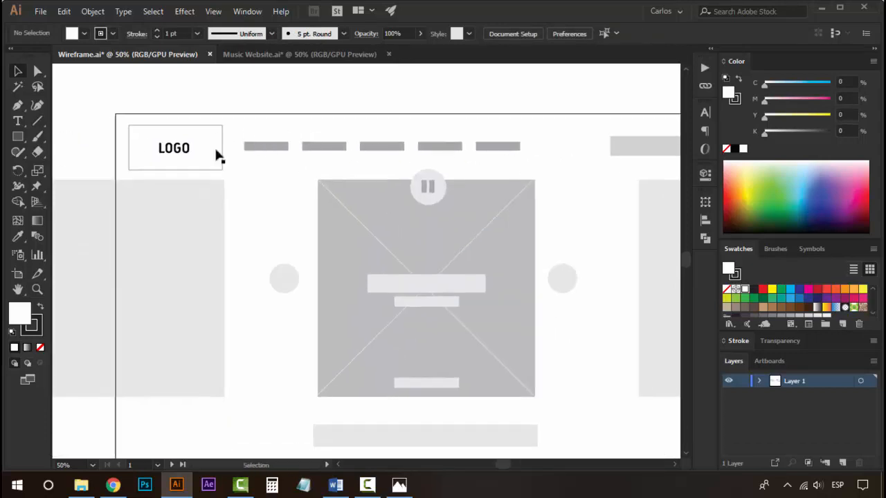
scroll(352, 221, down, 4)
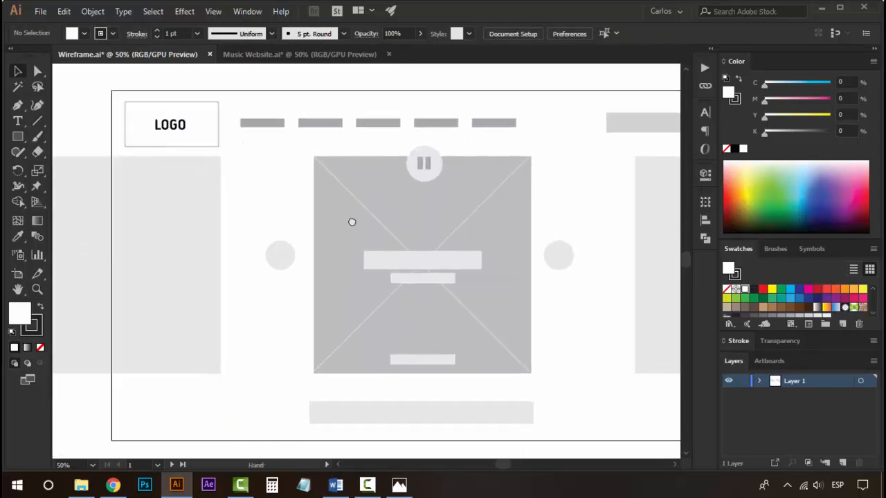
ctrl+alt+click(302, 260)
drag(453, 263, 357, 230)
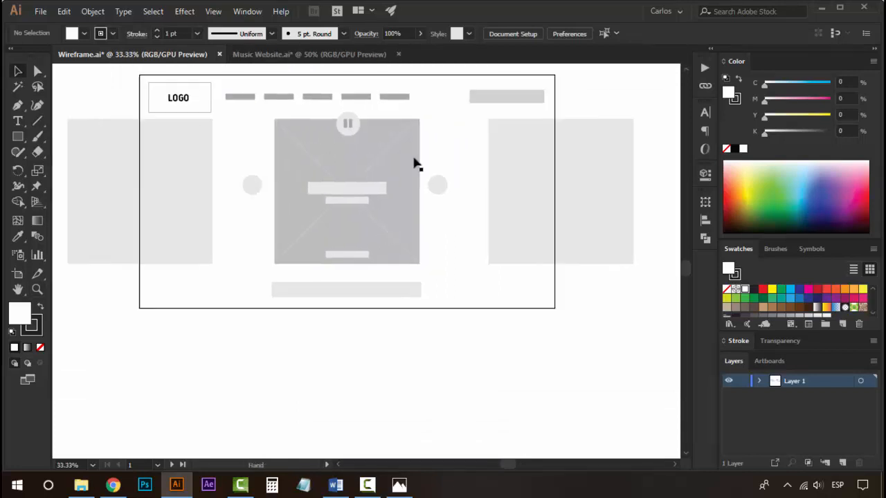
ctrl+click(368, 203)
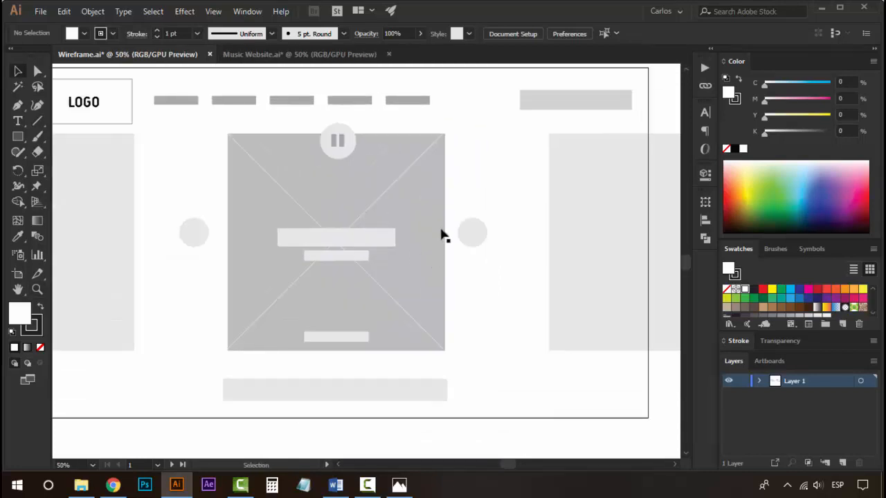
key(a)
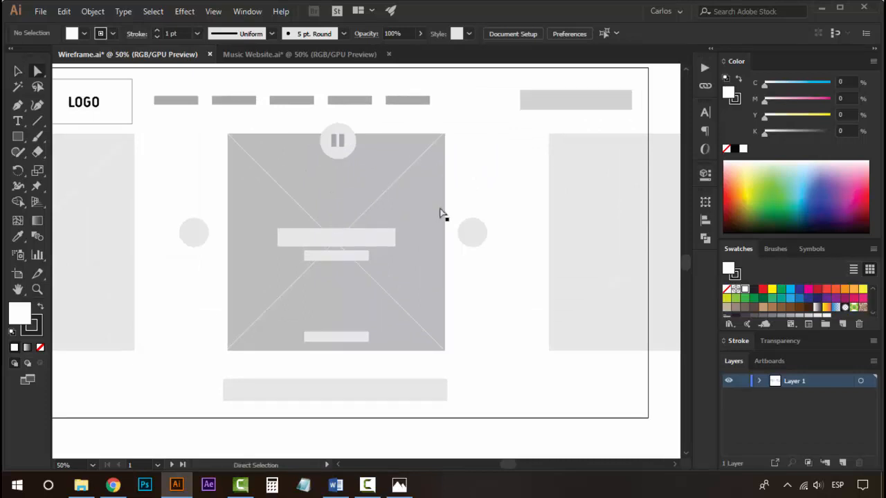
ctrl+alt+click(365, 277)
ctrl+alt+click(367, 277)
ctrl+click(387, 239)
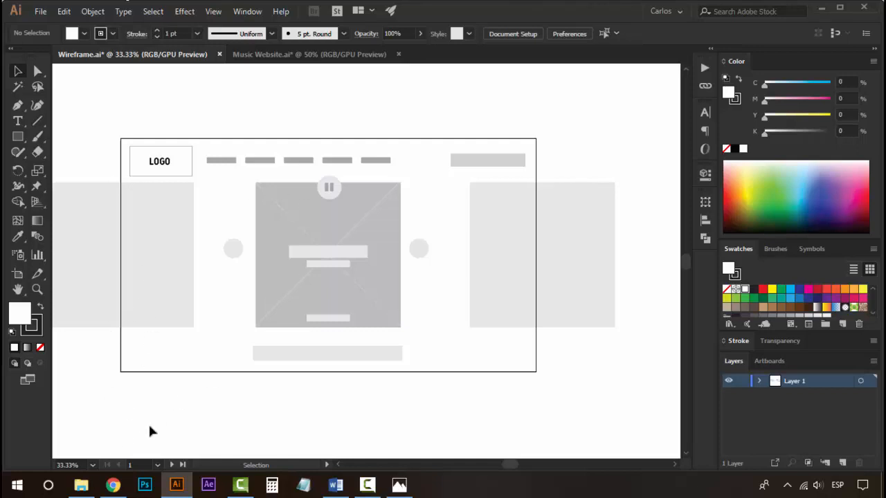
Switch to the browser, open marca.com in a new tab and convert it into a wireframe with the Wirify by Volkside bookmarklet.
mouse_move(120, 488)
click(113, 485)
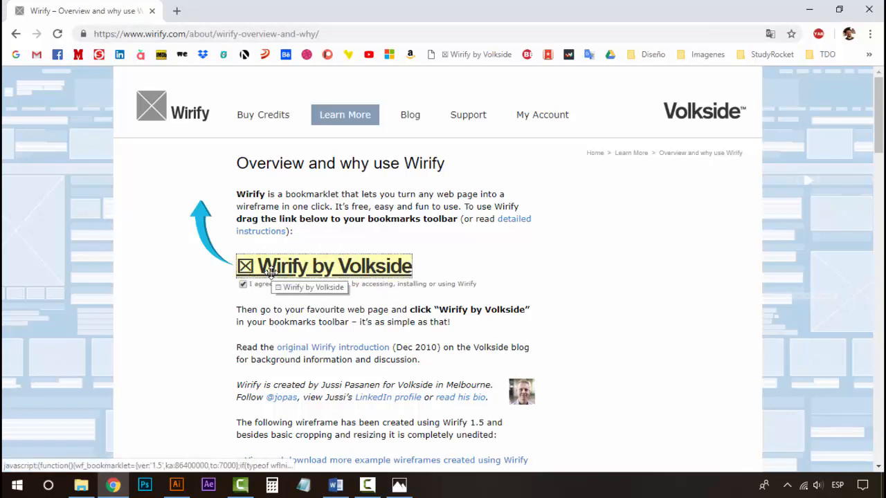
drag(270, 271, 342, 253)
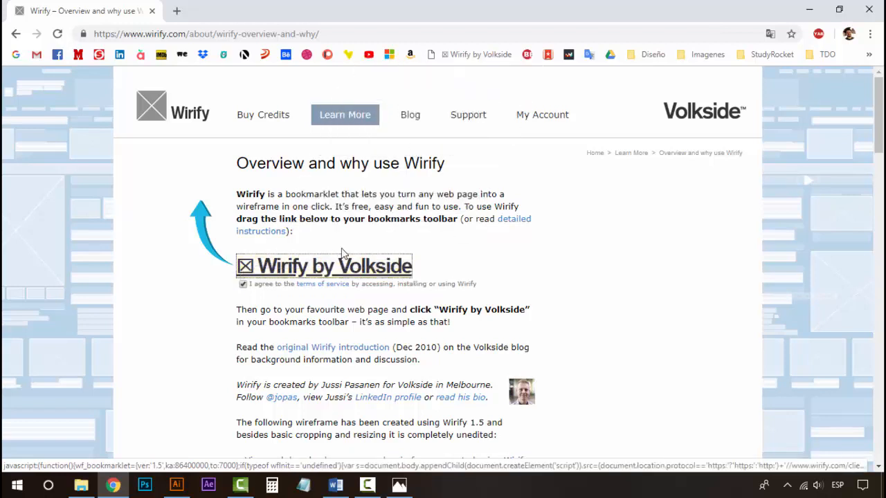
click(177, 12)
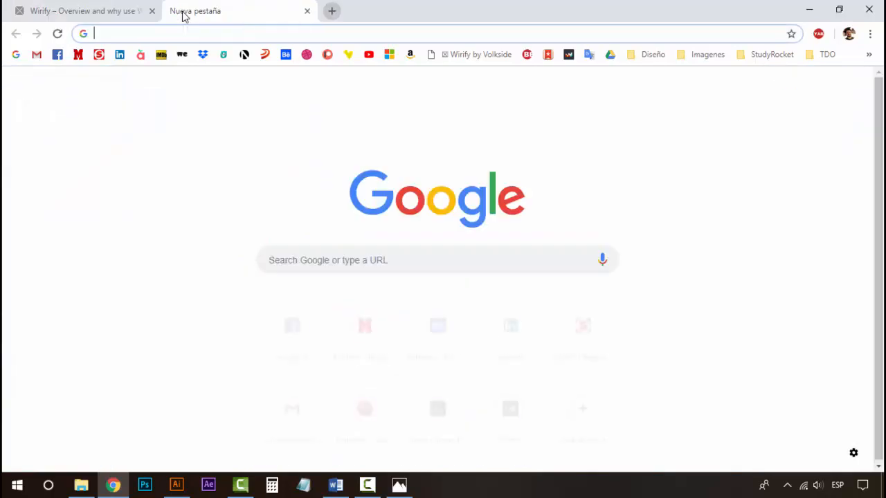
click(77, 57)
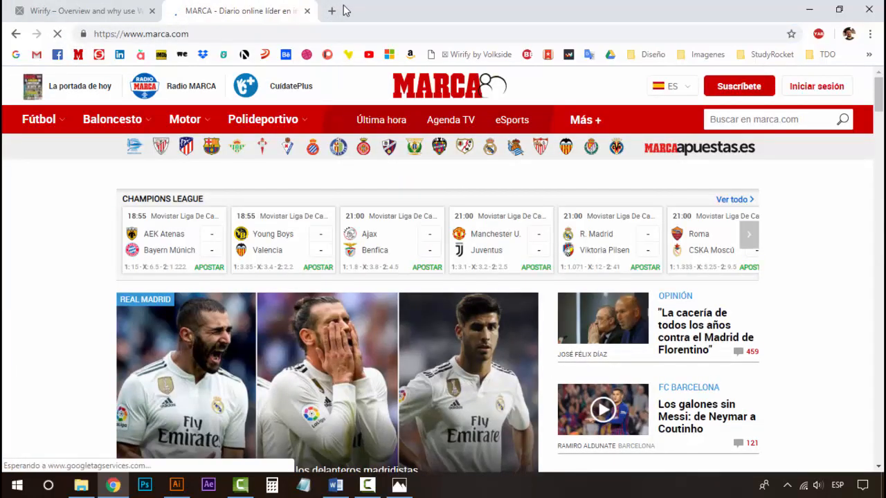
click(475, 57)
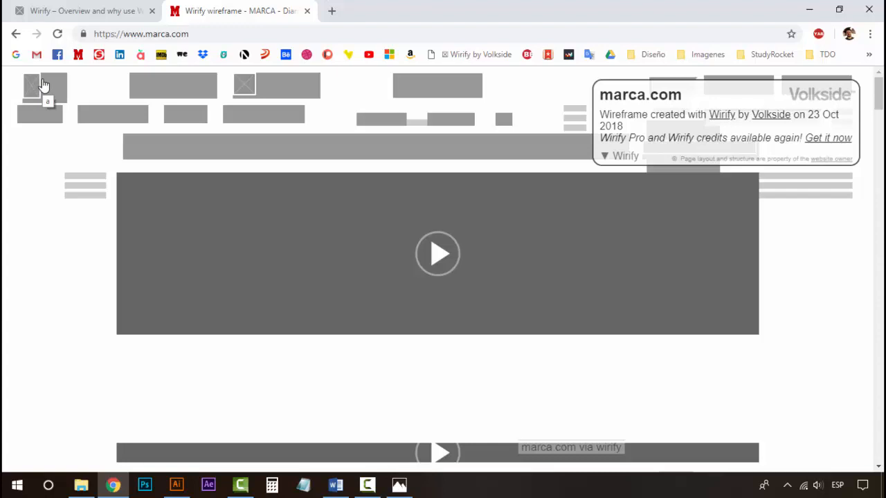
scroll(311, 194, down, 2)
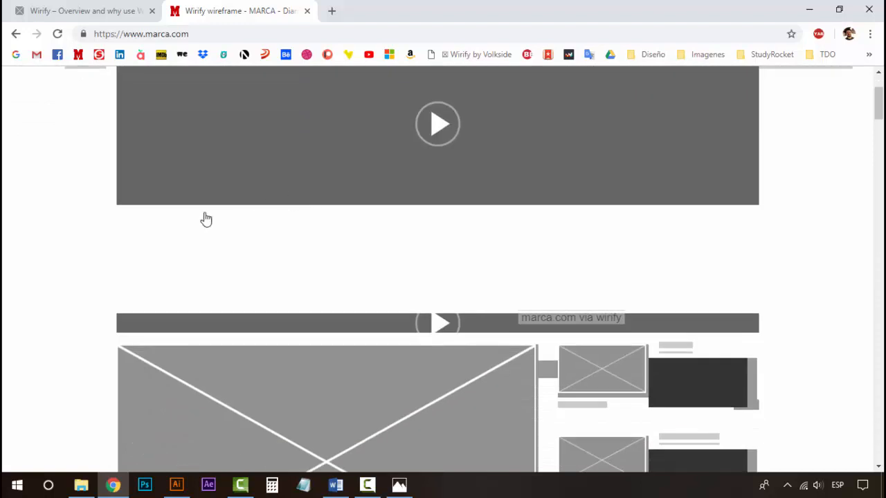
Scroll through the marca.com wireframe to examine how its page sections are represented.
scroll(206, 219, up, 2)
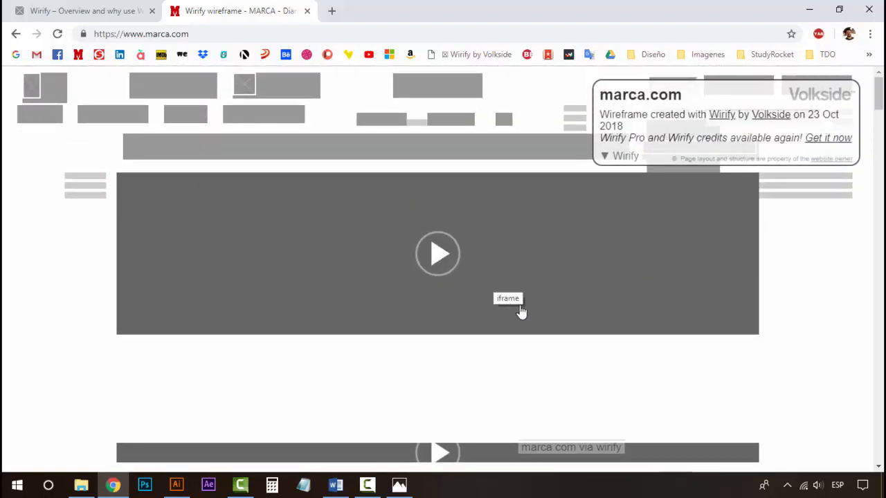
scroll(459, 305, down, 3)
scroll(459, 306, down, 2)
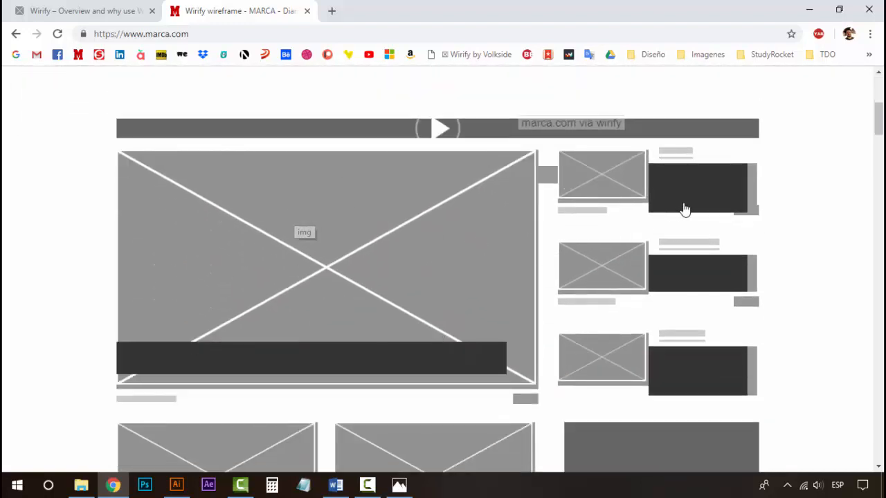
scroll(692, 285, down, 3)
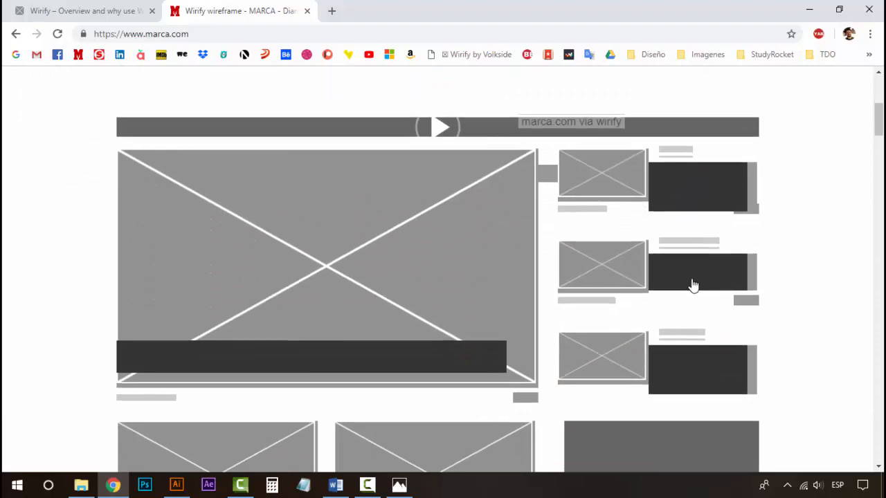
scroll(323, 331, down, 4)
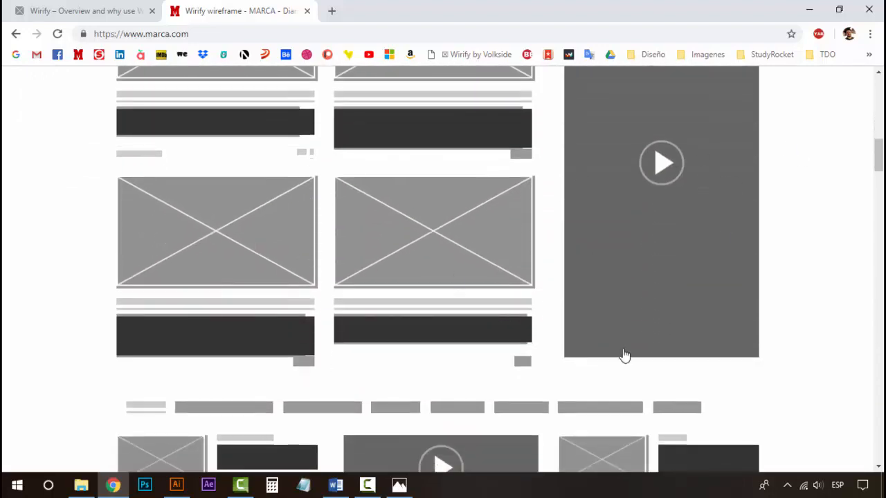
scroll(269, 305, down, 5)
scroll(268, 304, up, 15)
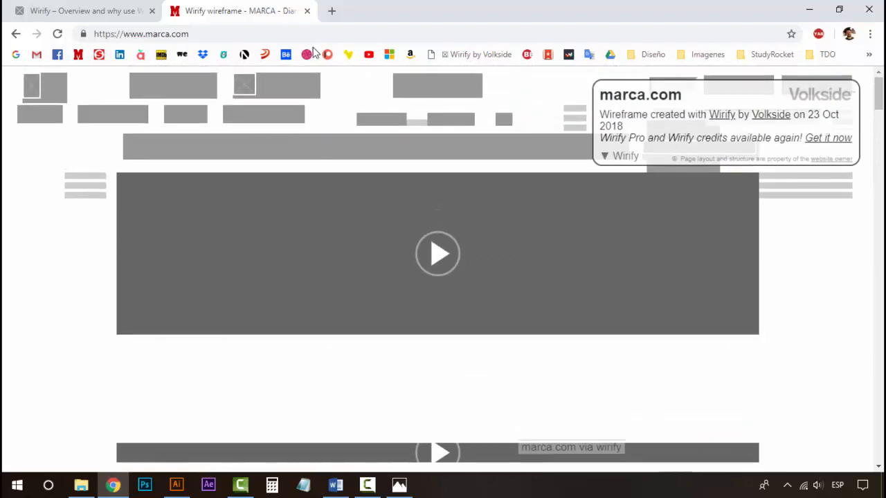
Open behance.net in a new tab, convert it into a wireframe with the Wirify by Volkside bookmarklet, and scroll through it.
click(332, 10)
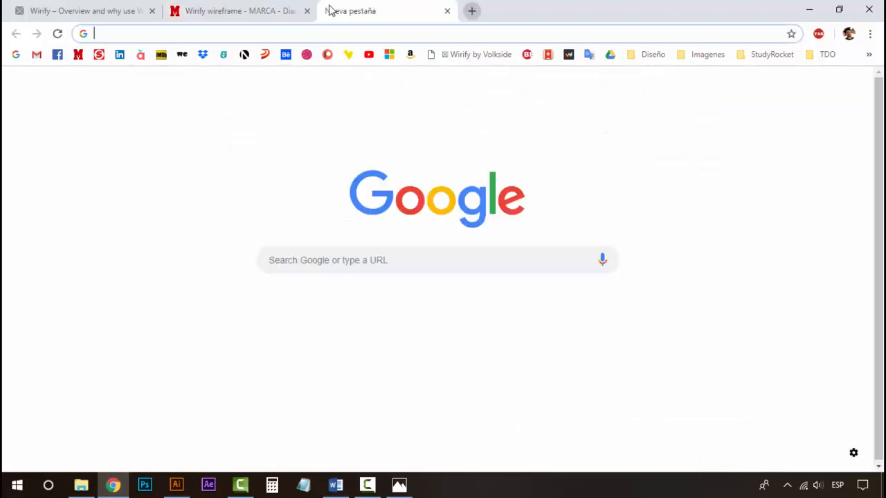
click(286, 55)
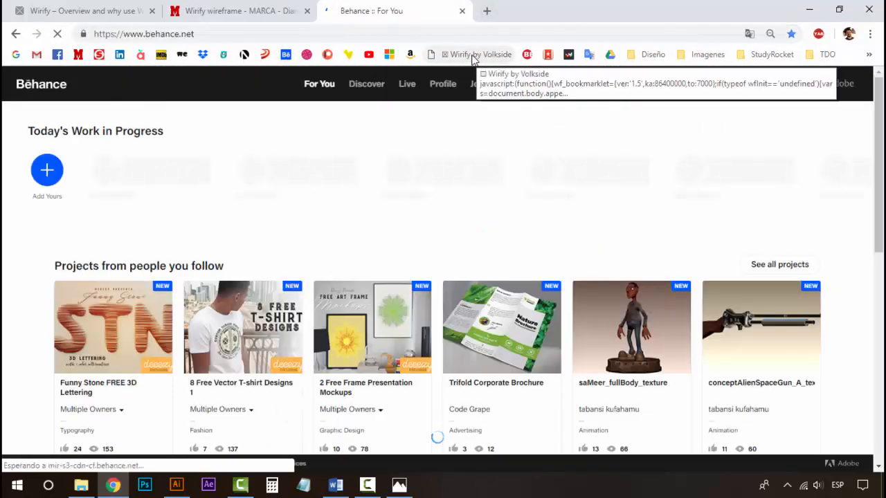
click(475, 55)
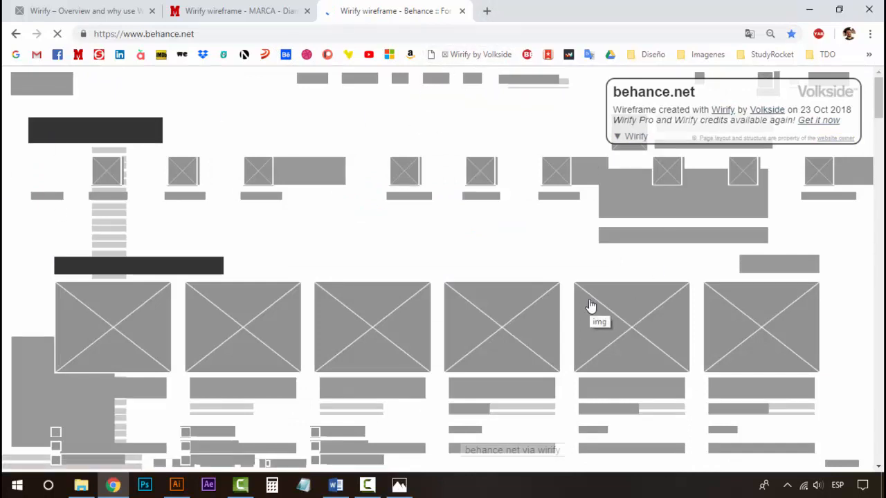
scroll(553, 311, down, 2)
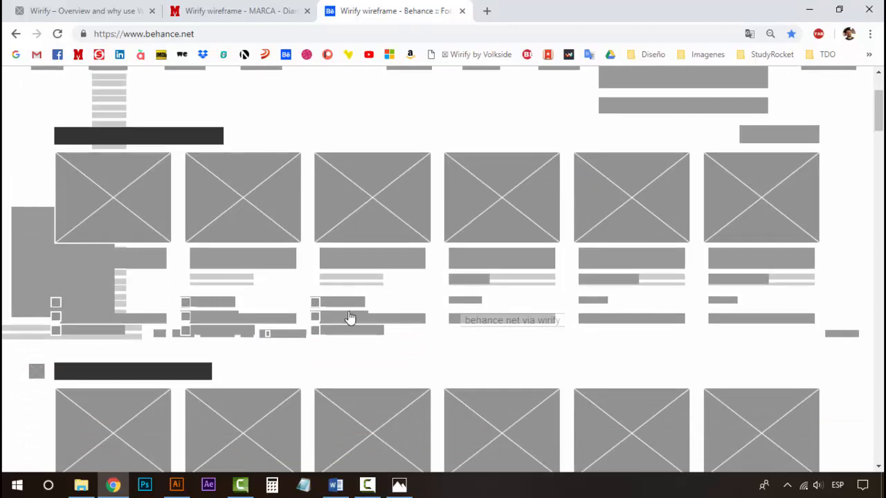
scroll(374, 322, up, 2)
scroll(373, 322, down, 4)
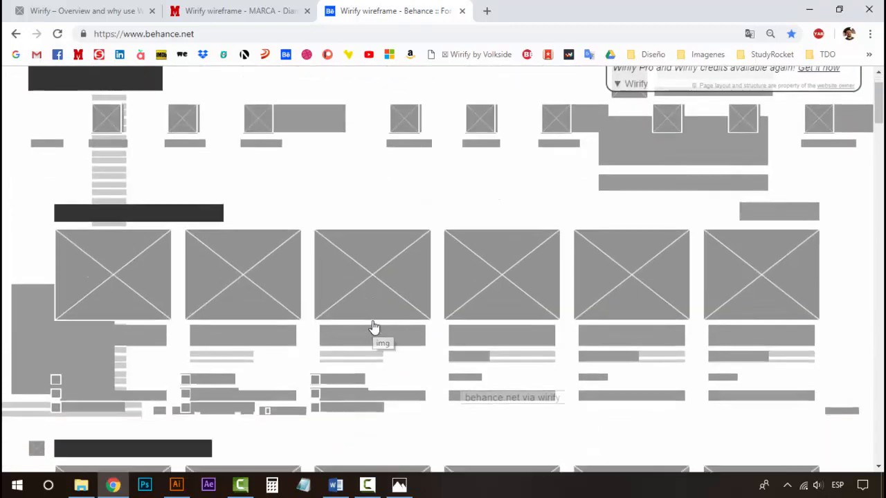
scroll(373, 327, down, 4)
Switch between the marca.com and Behance wireframe tabs to compare them.
click(273, 11)
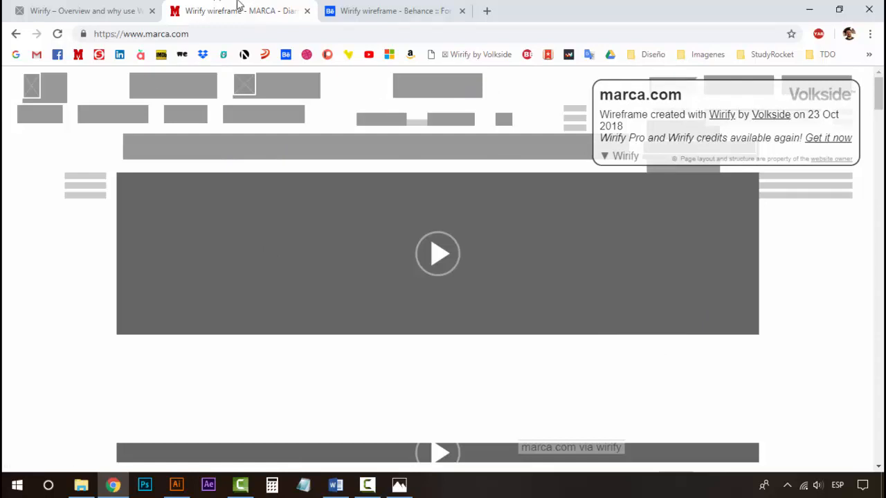
click(426, 11)
click(240, 8)
Return to Illustrator and pan across both artboards to review the wireframes.
click(177, 485)
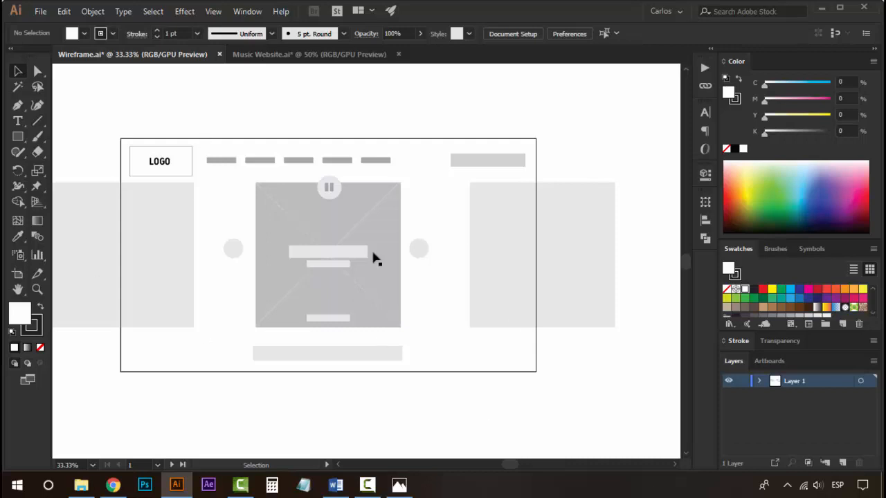
drag(582, 253, 135, 245)
drag(547, 261, 675, 253)
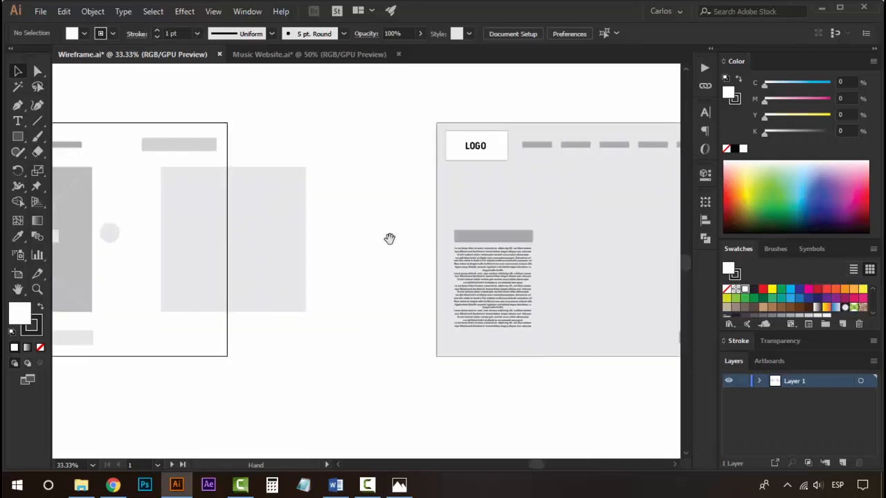
drag(188, 199, 368, 222)
drag(448, 153, 543, 136)
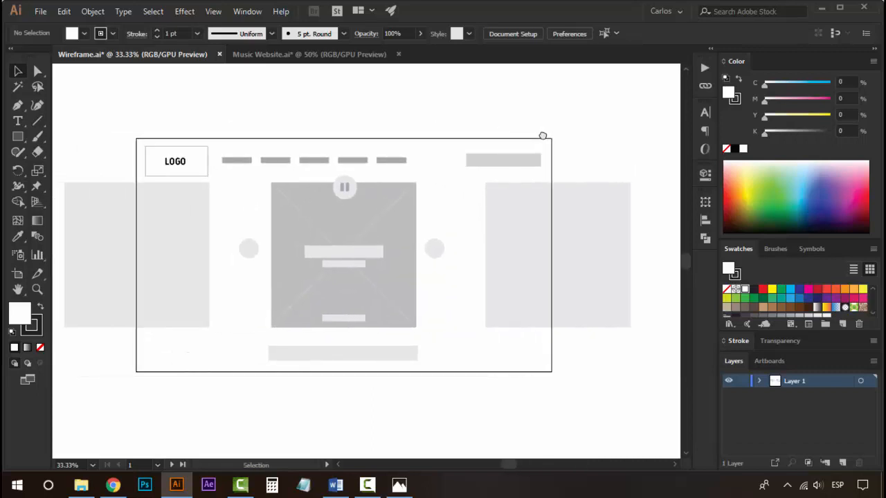